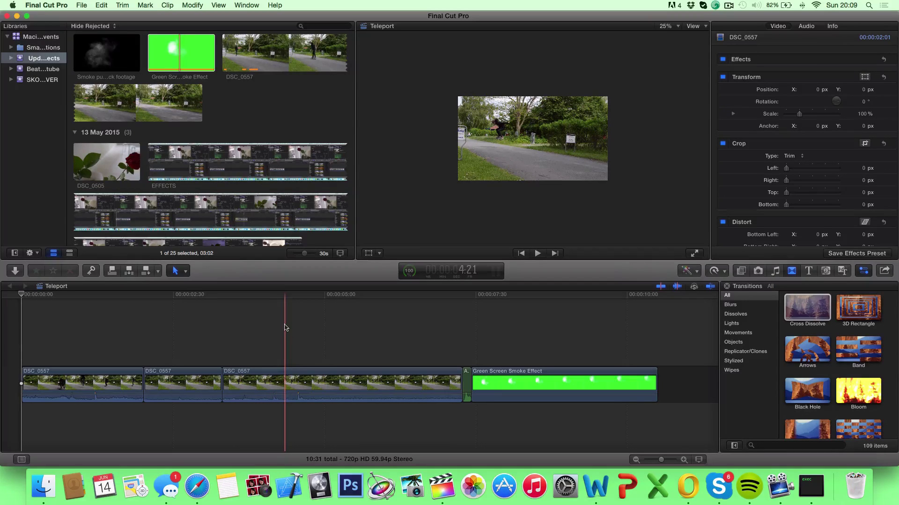
Step: Split the skateboard clip at 1:00 and delete the roughly one-second piece after it
click(462, 328)
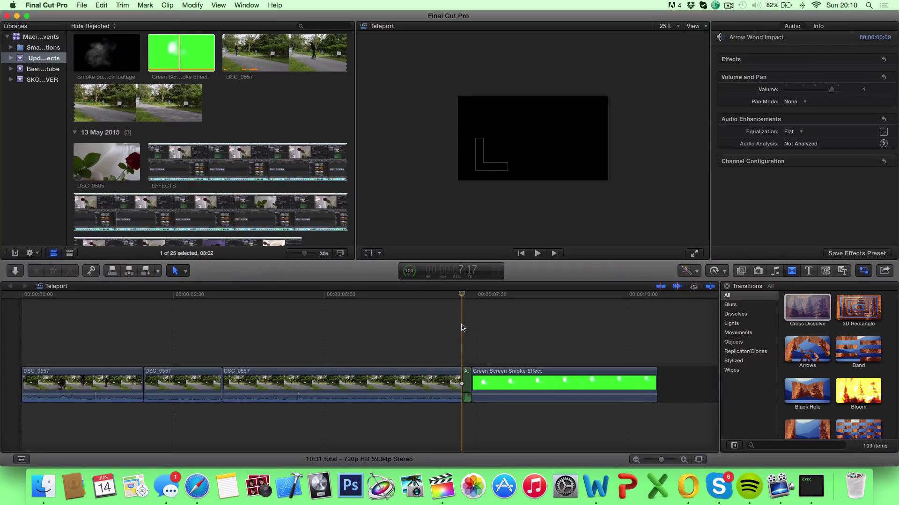
click(470, 327)
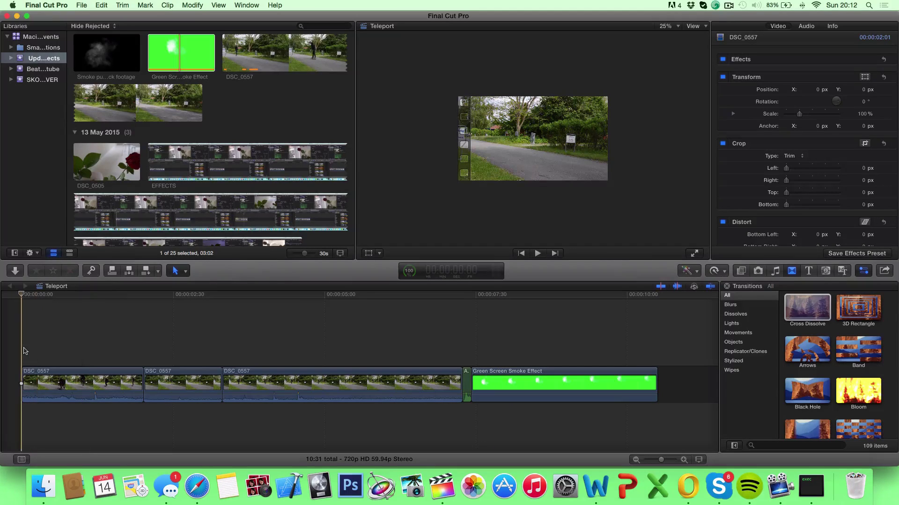
key(space)
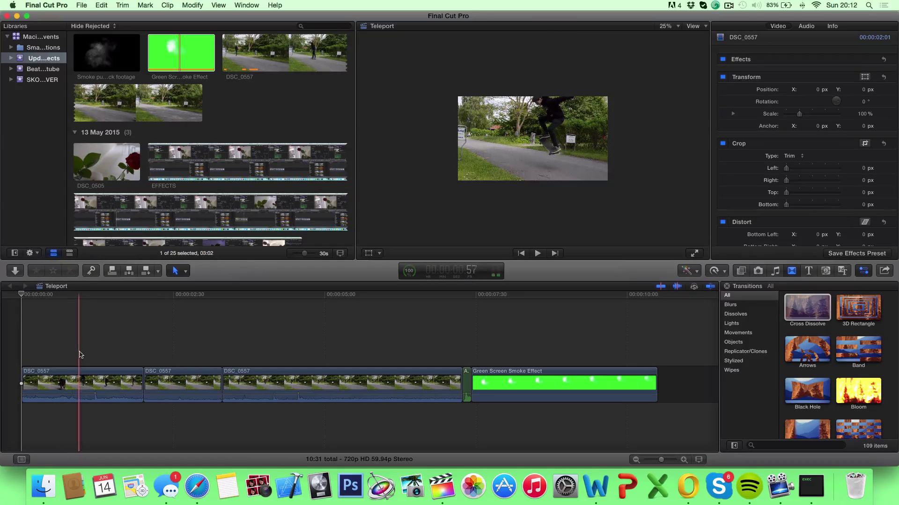
key(space)
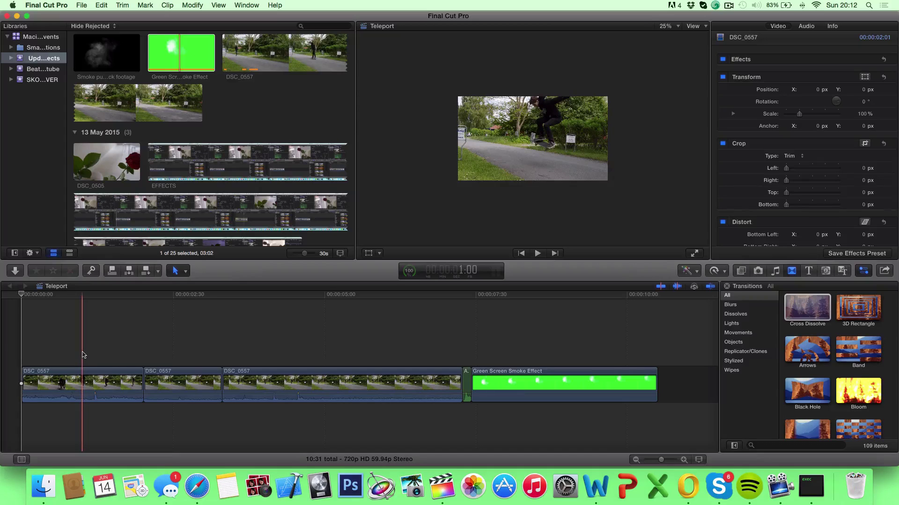
key(super+b)
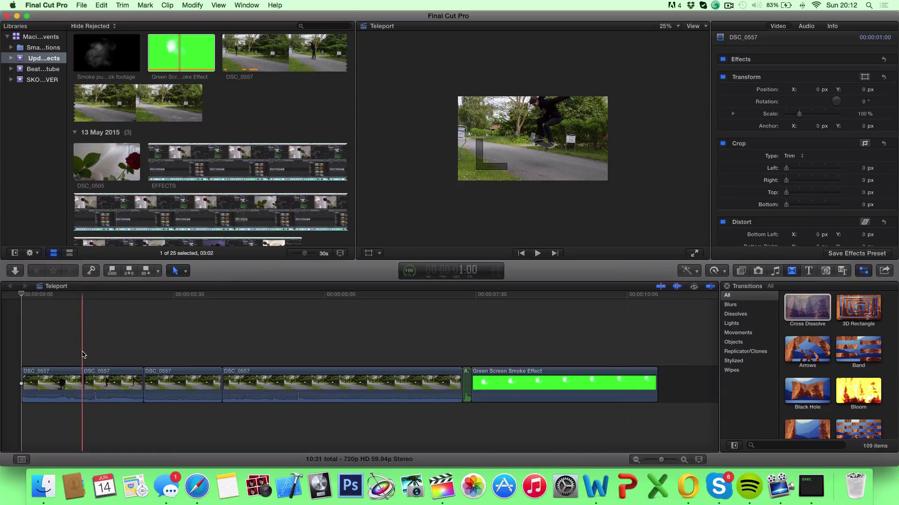
click(112, 385)
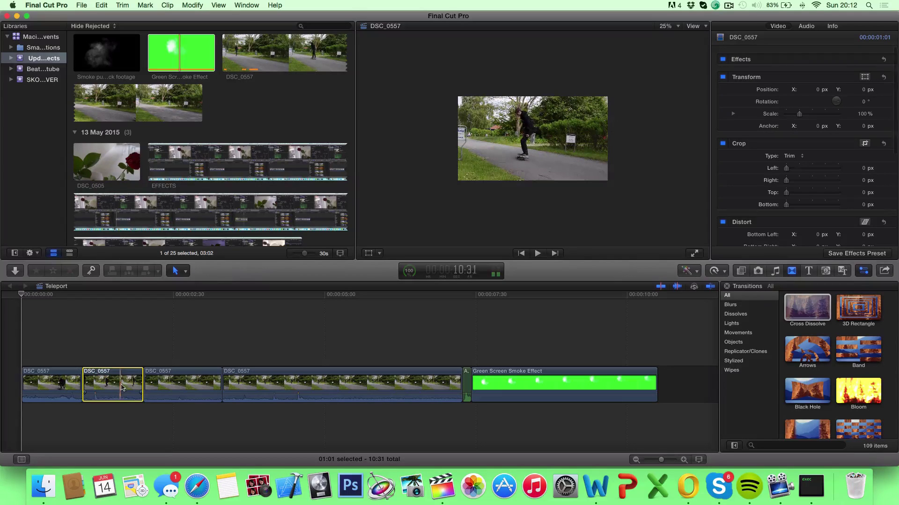
key(Delete)
Step: Split the following DSC_0557 clip again at about 3:24
click(82, 362)
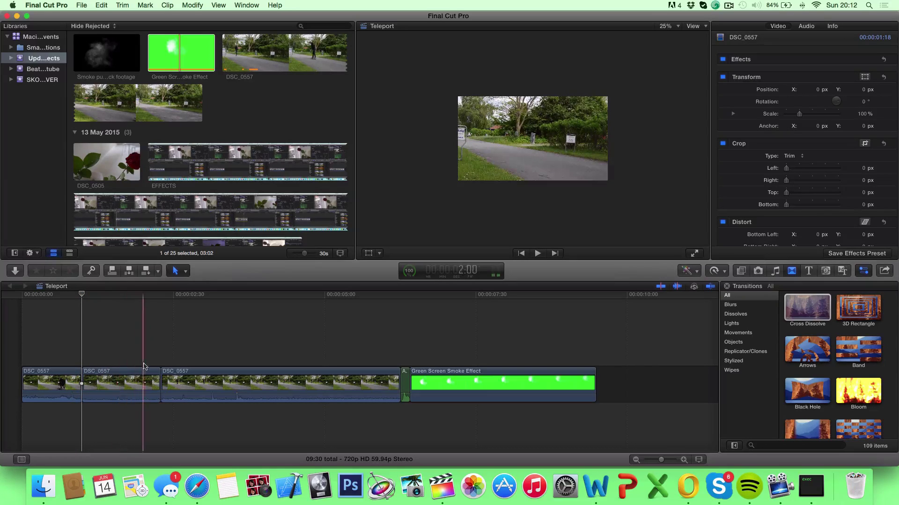
click(157, 379)
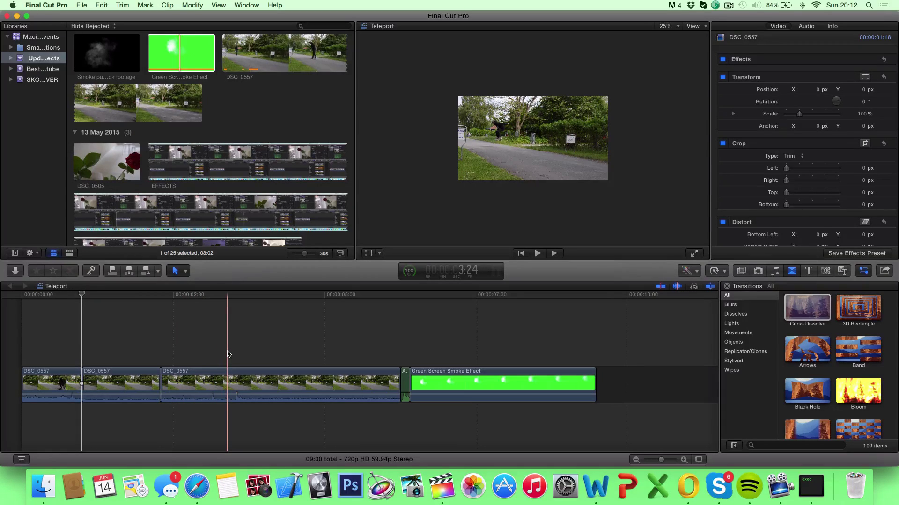
key(super+b)
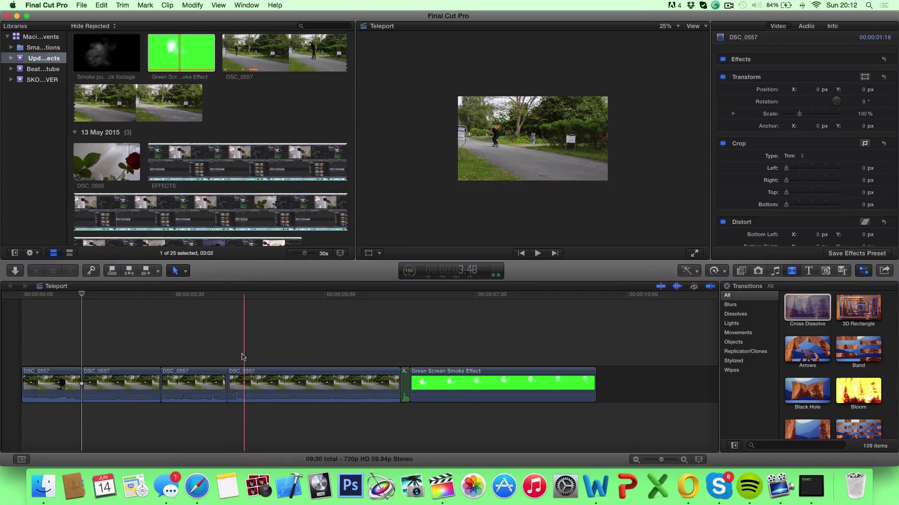
Step: Select the next stretch of footage to remove and layer the green smoke clip above the cut
click(190, 384)
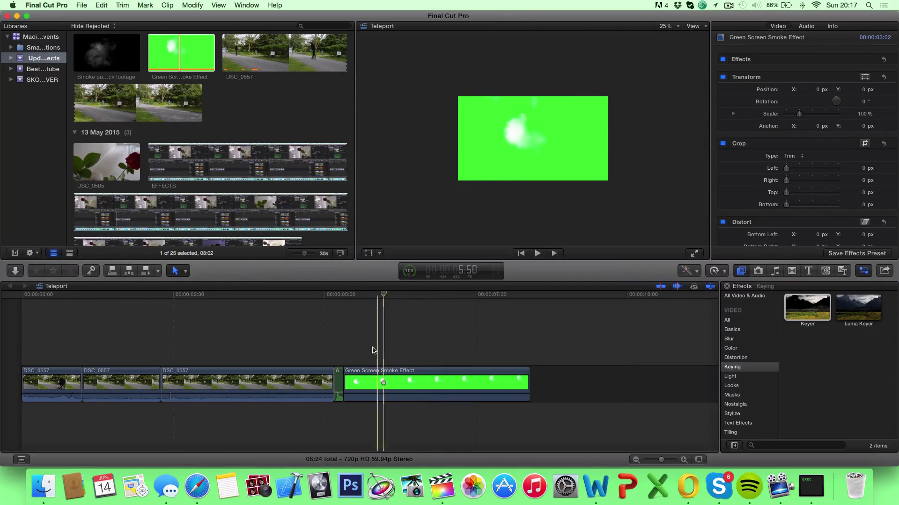
click(423, 382)
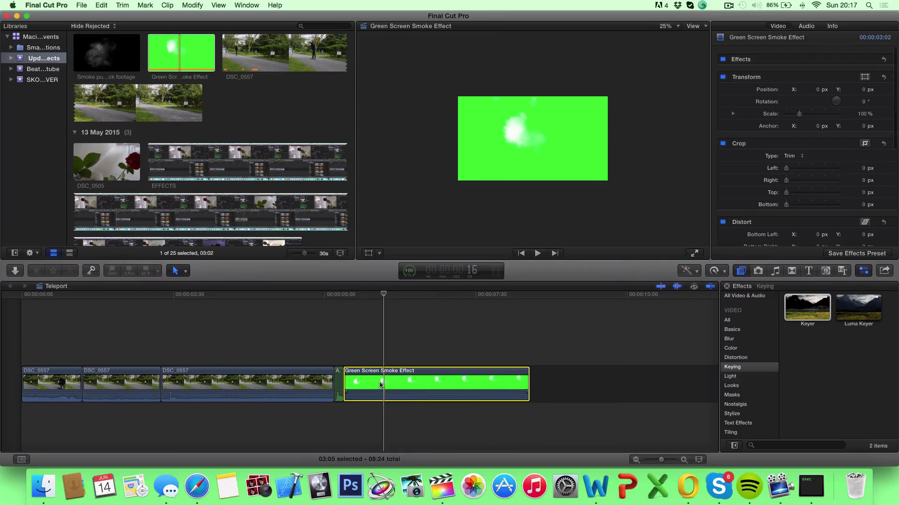
drag(422, 382, 123, 341)
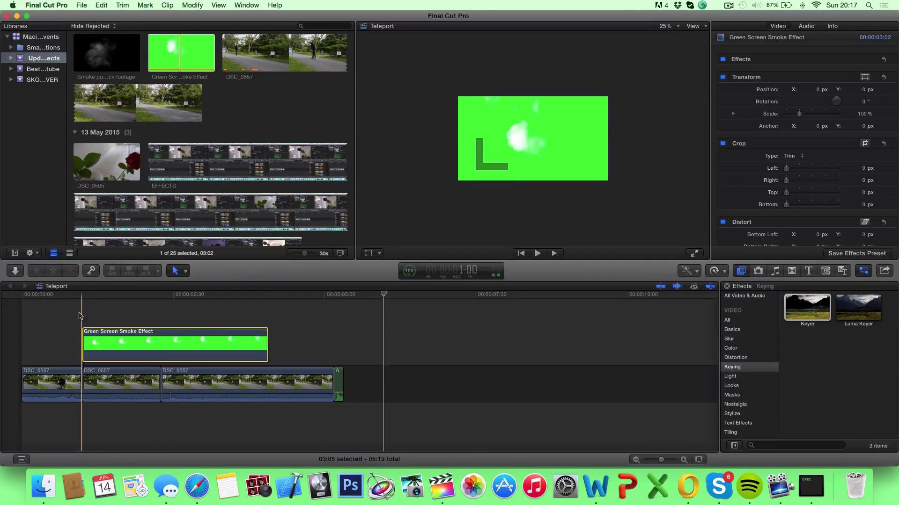
click(95, 314)
Step: Apply the Keyer effect to the smoke clip to remove its green background
click(95, 341)
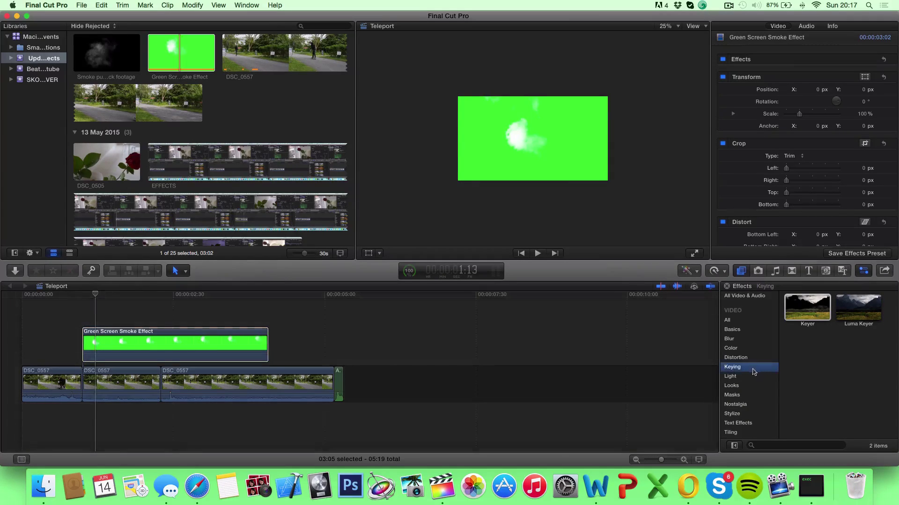
click(804, 312)
drag(804, 312, 166, 352)
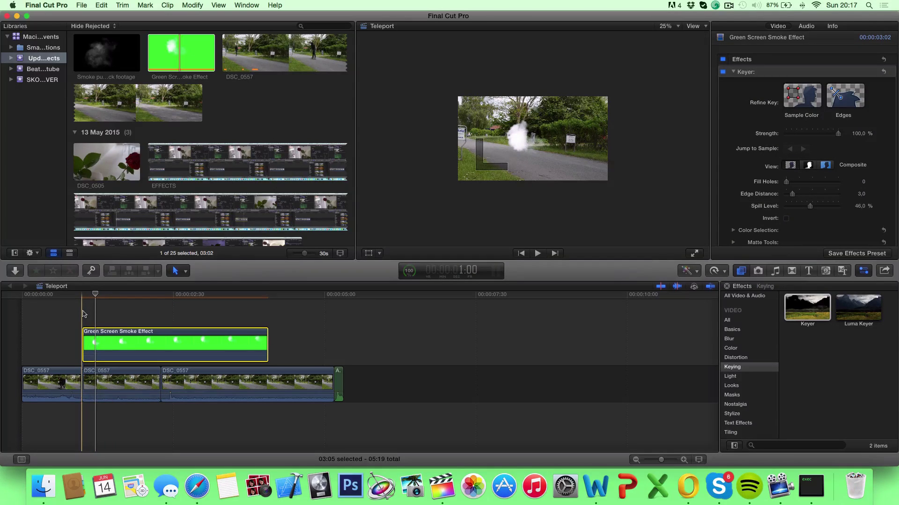
Step: Zoom the timeline in and align the smoke clip's start with the cut at the playhead
click(83, 312)
key(super+equal)
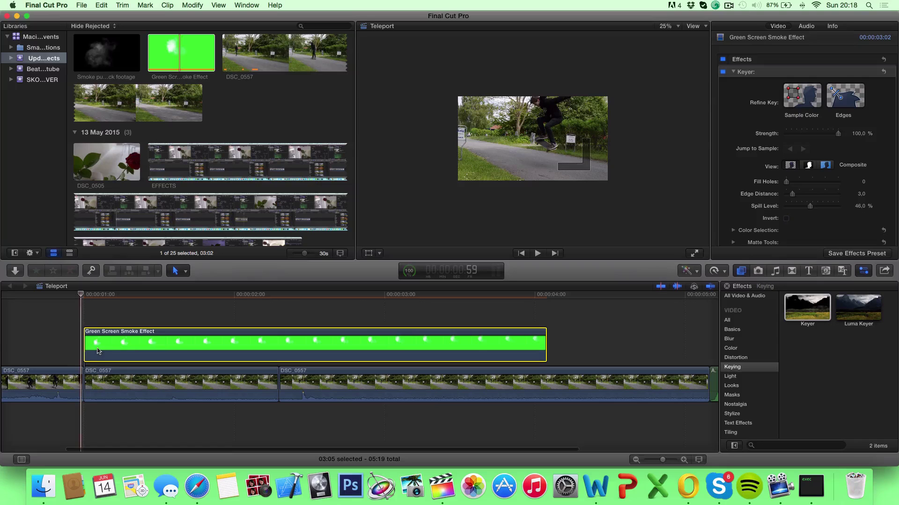
drag(98, 351, 83, 326)
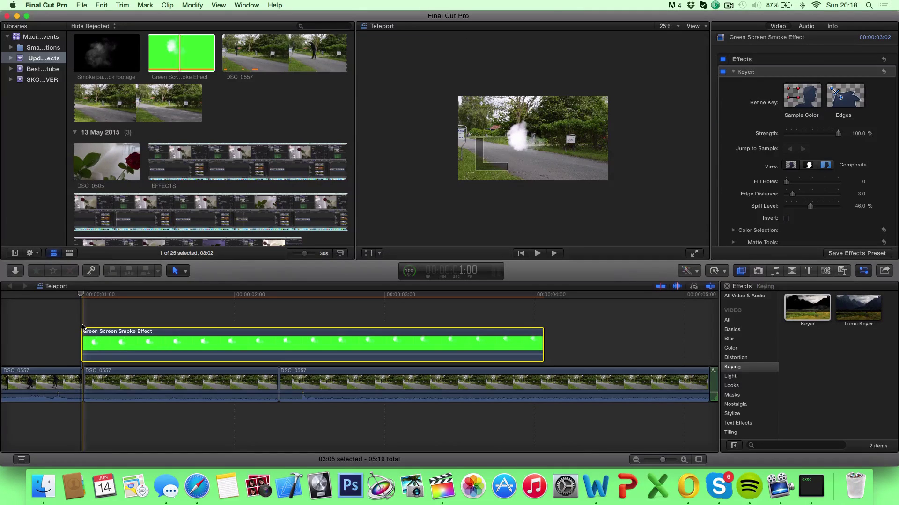
click(81, 320)
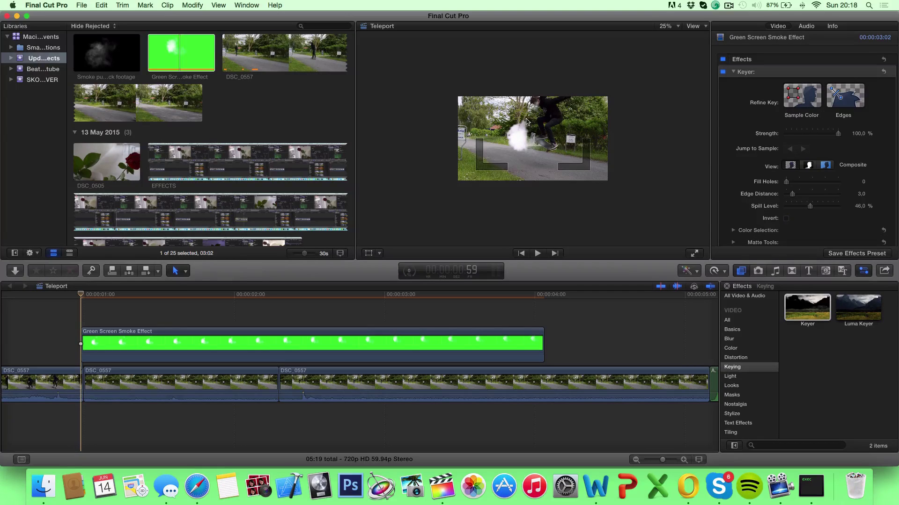
Step: Scale the keyed smoke up to 123% with the onscreen transform controls and play it back
click(369, 254)
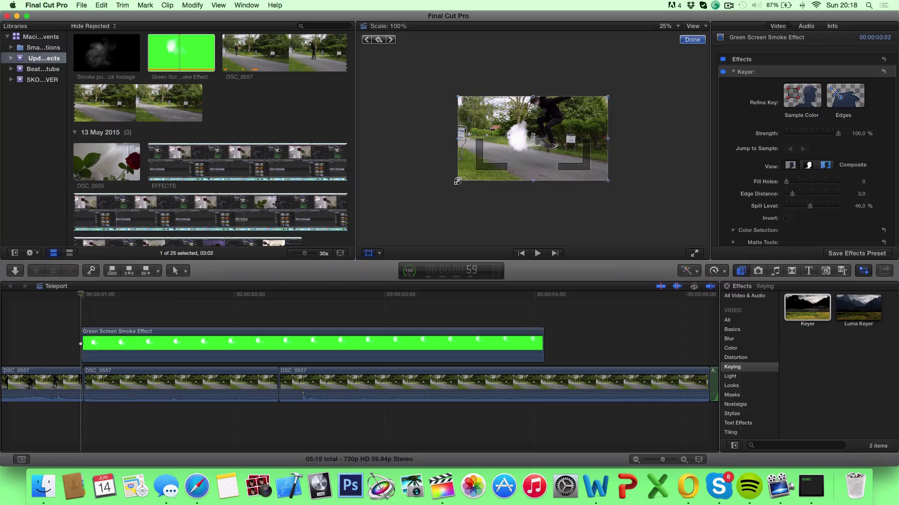
drag(456, 181, 449, 199)
click(692, 40)
key(space)
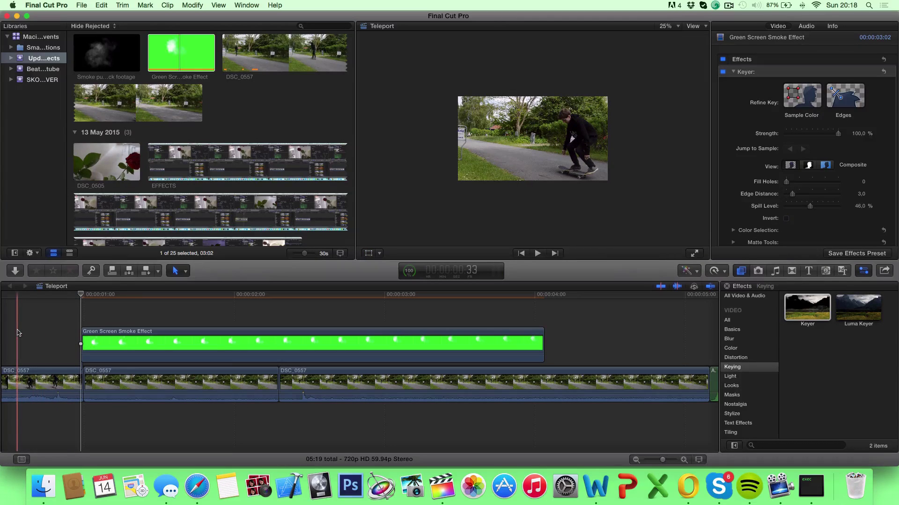
Step: Shorten the smoke clip and place a copy right after it, then preview both puffs
key(space)
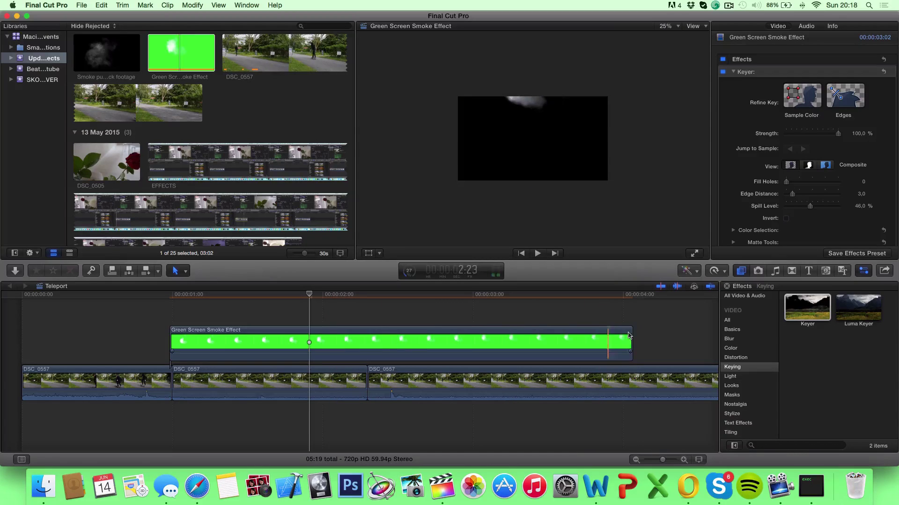
drag(629, 337, 367, 355)
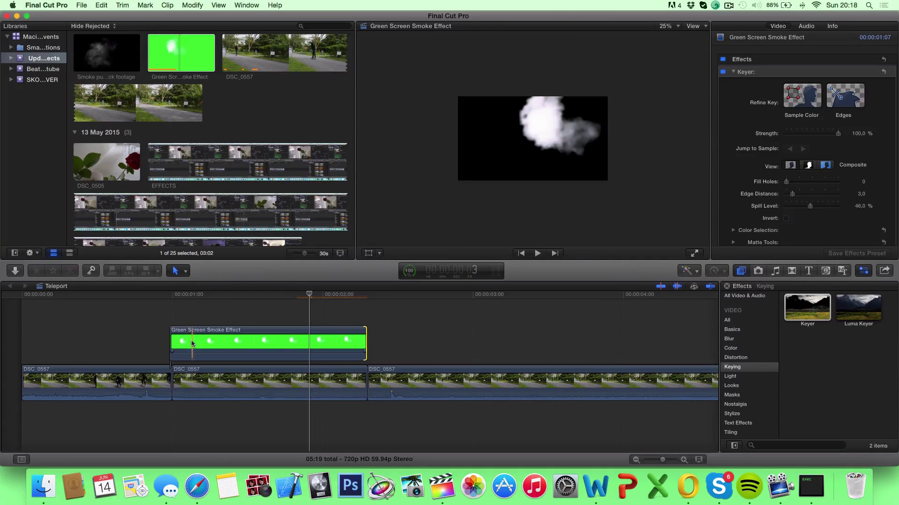
drag(185, 342, 386, 341)
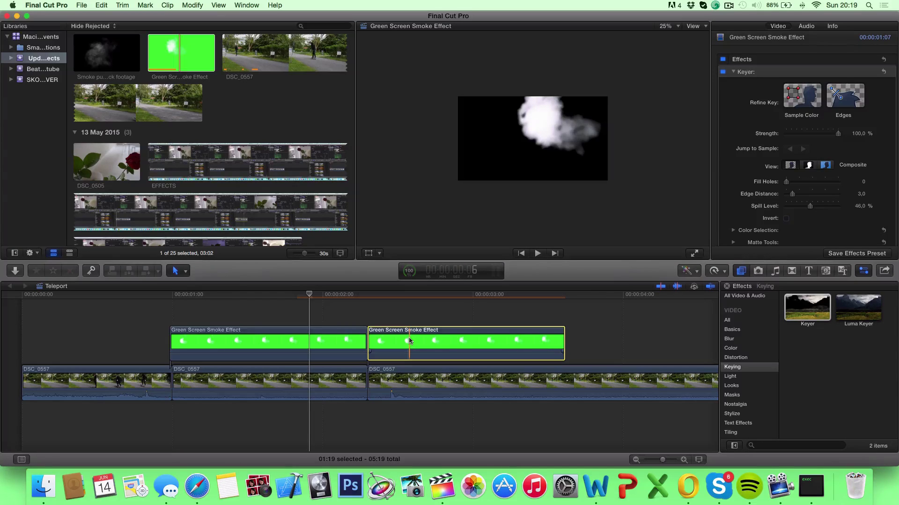
key(space)
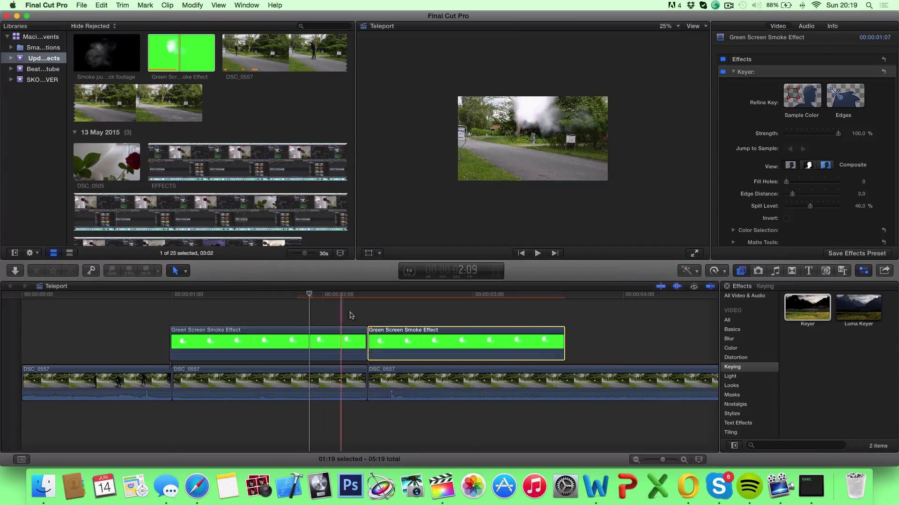
Step: Scale the second smoke clip down to 110% and shift it left over the road
click(373, 321)
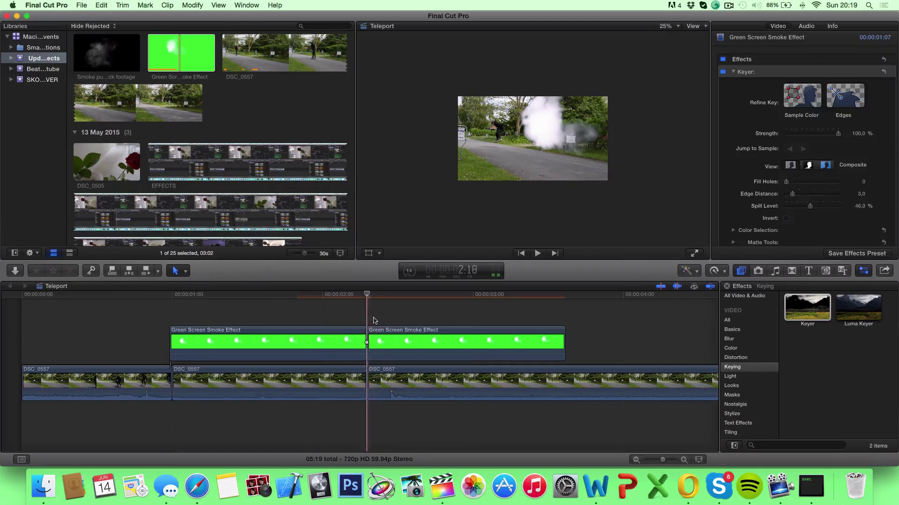
key(Right)
click(373, 333)
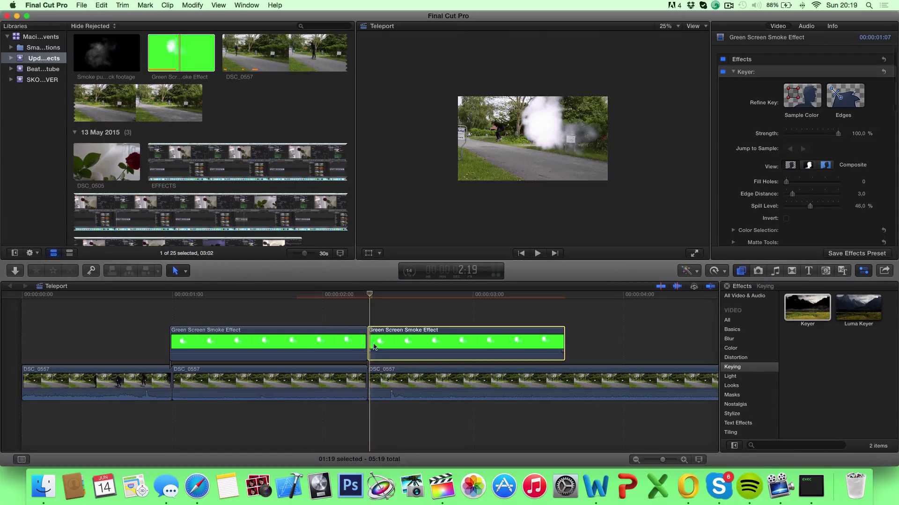
click(367, 253)
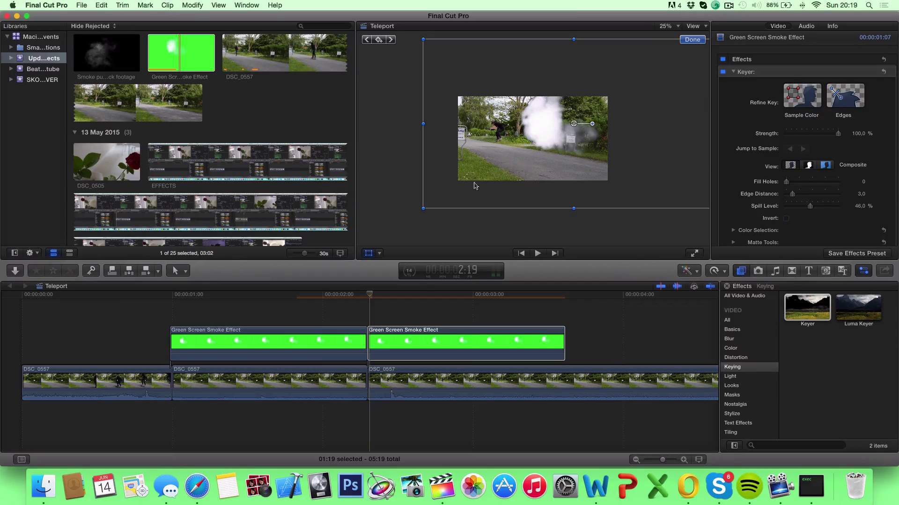
drag(424, 209, 483, 148)
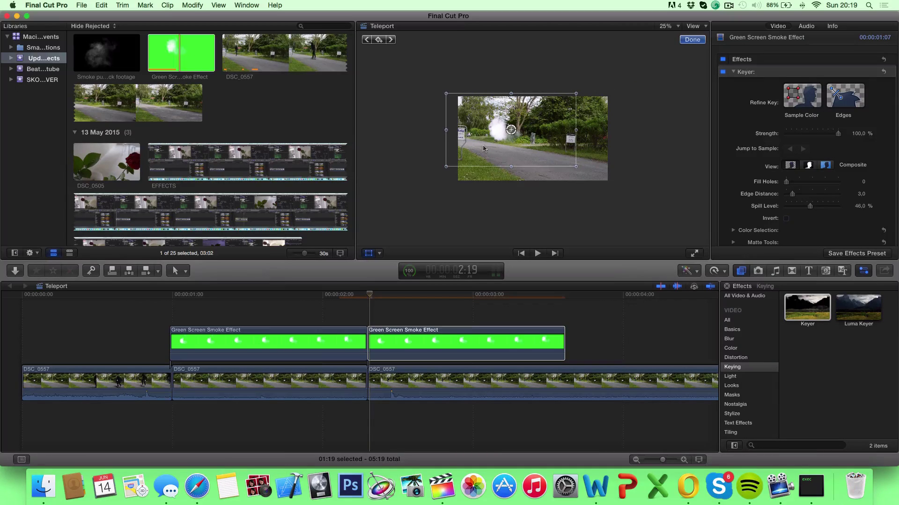
click(691, 39)
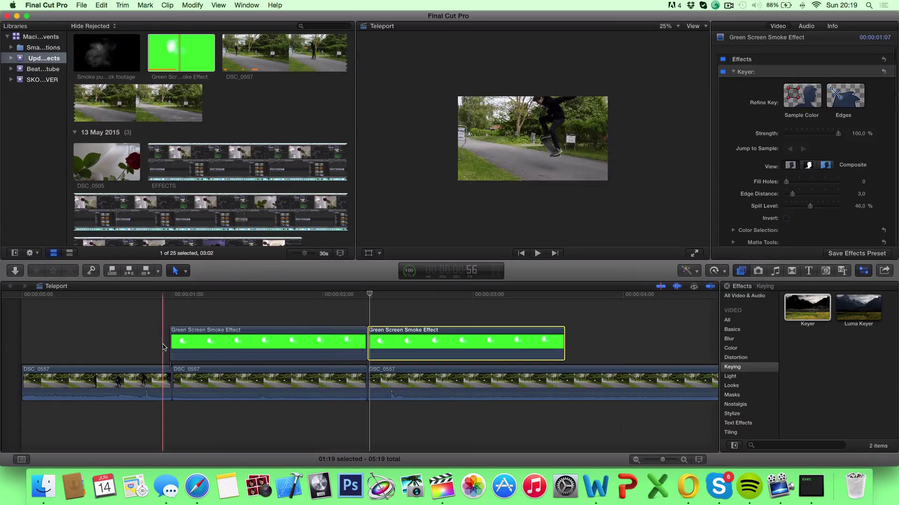
click(130, 326)
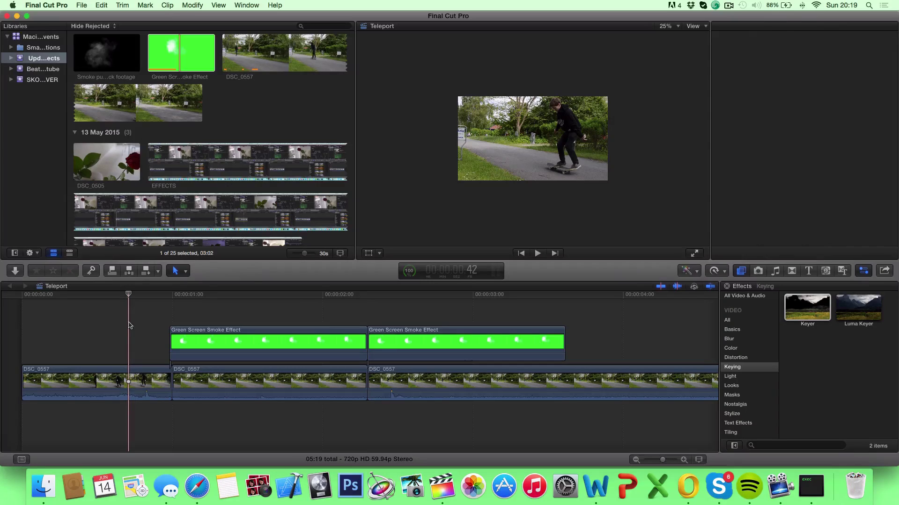
key(space)
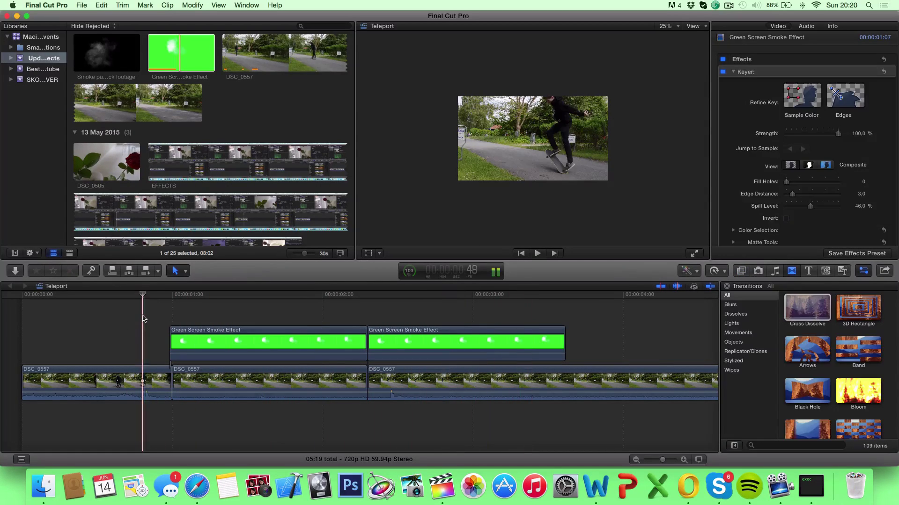
click(143, 319)
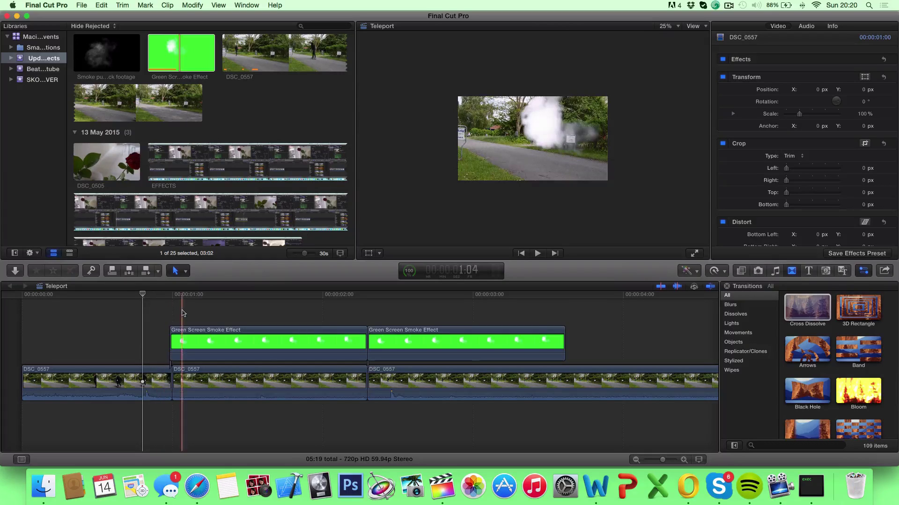
click(357, 315)
key(Right)
key(Right)
key(Right)
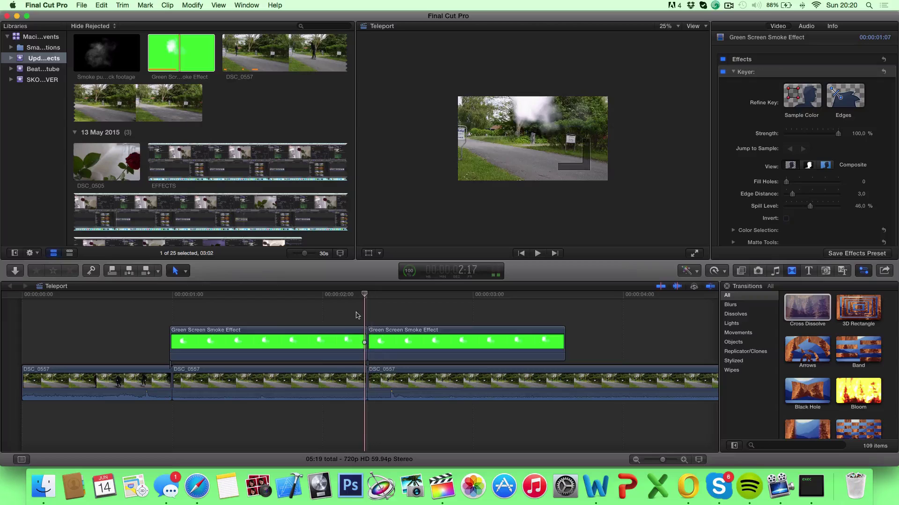
key(Right)
key(Left)
key(Right)
key(Right)
key(Left)
key(Right)
key(Left)
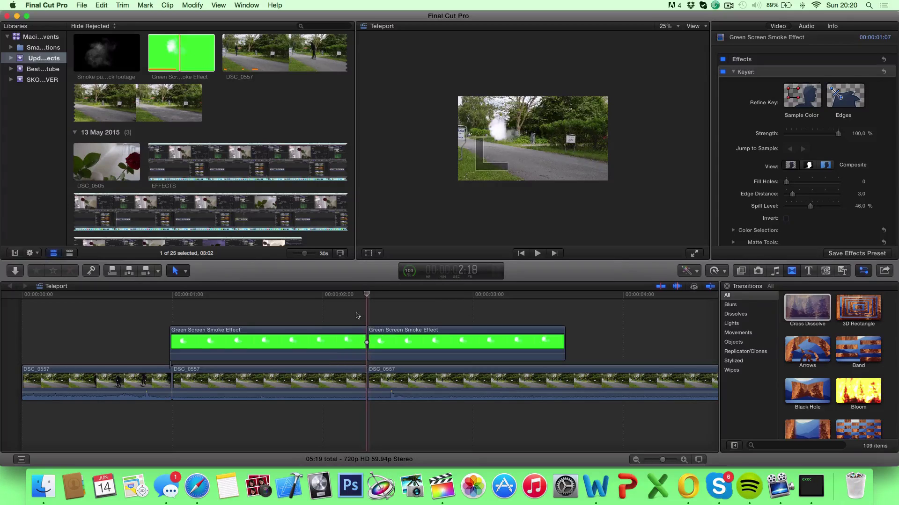
key(Left)
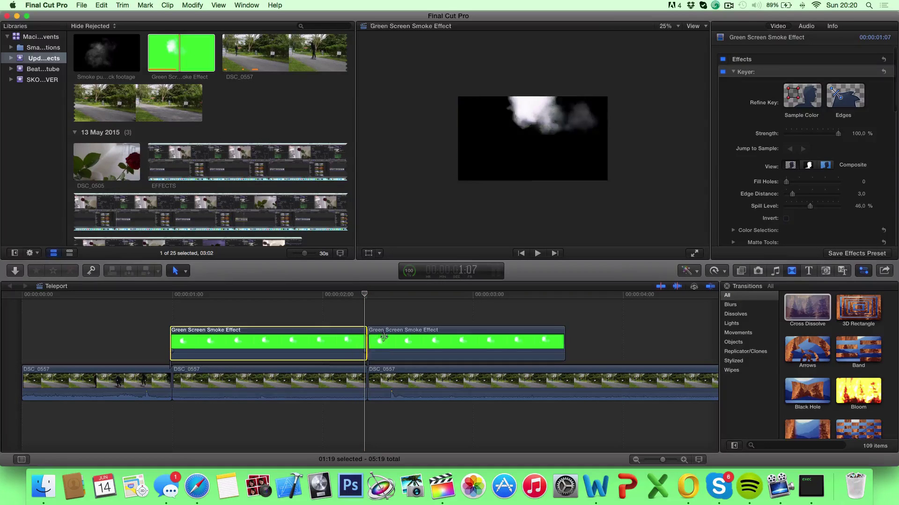
Step: Nudge the second smoke clip later and give the first smoke clip only a Cross Dissolve fade-out
click(389, 339)
drag(389, 338, 397, 338)
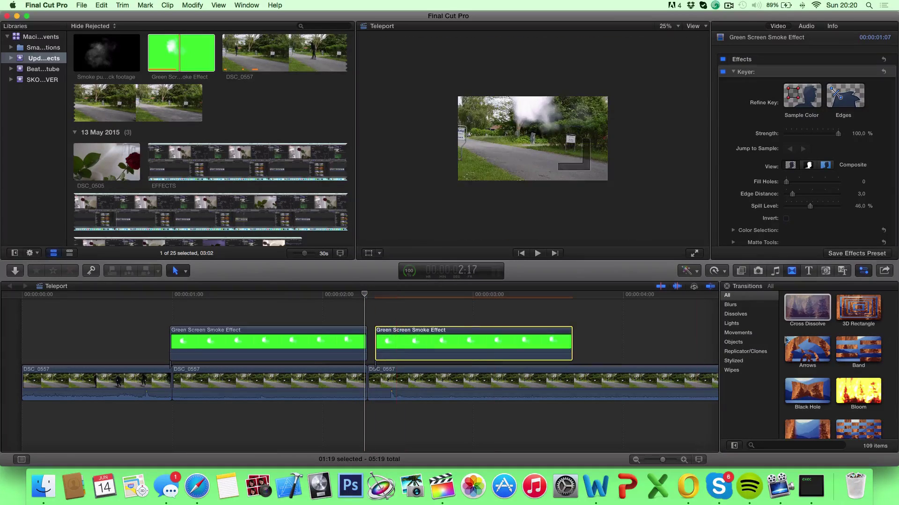
click(803, 309)
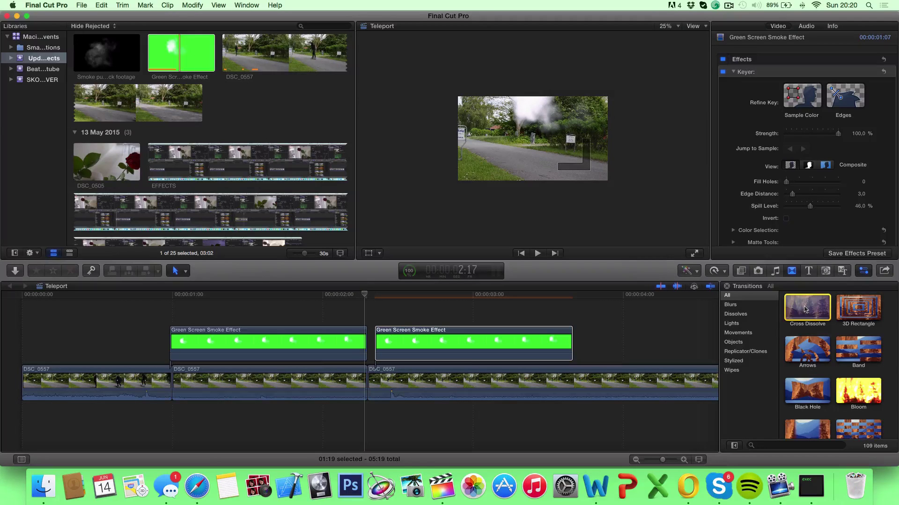
drag(805, 309, 293, 338)
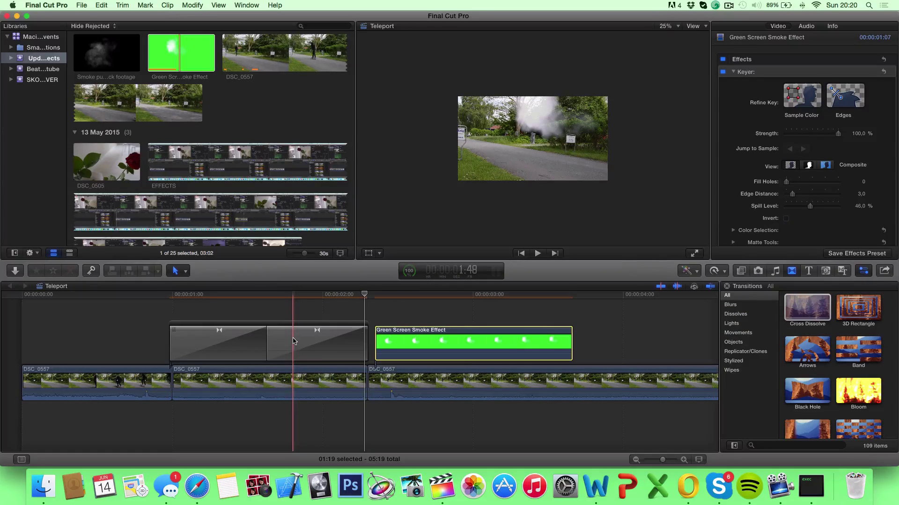
click(182, 342)
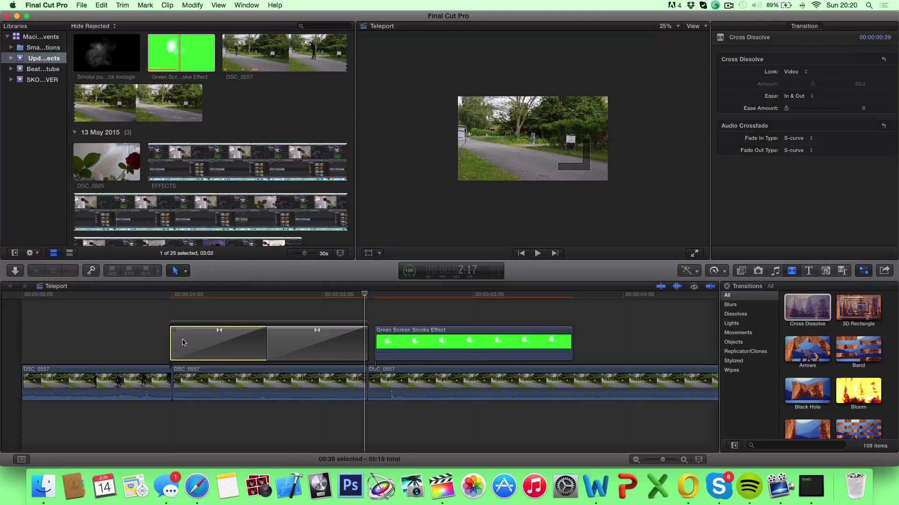
key(Delete)
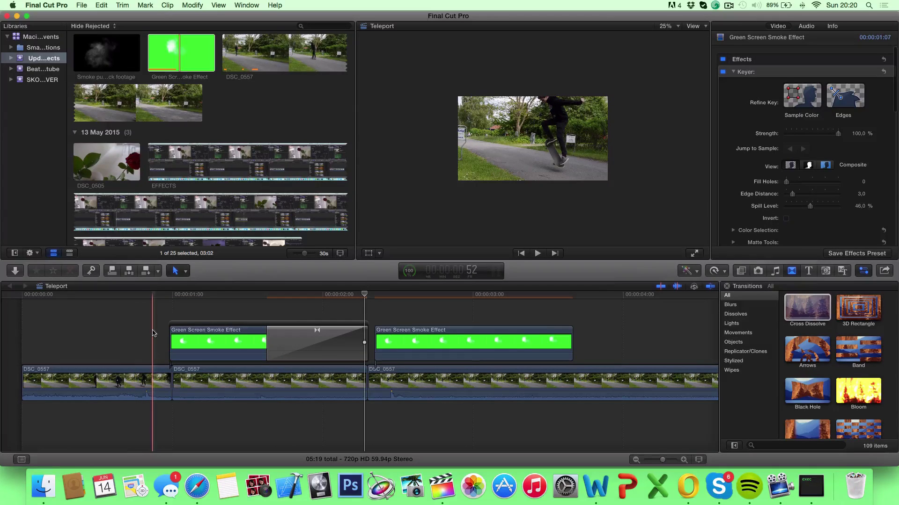
key(space)
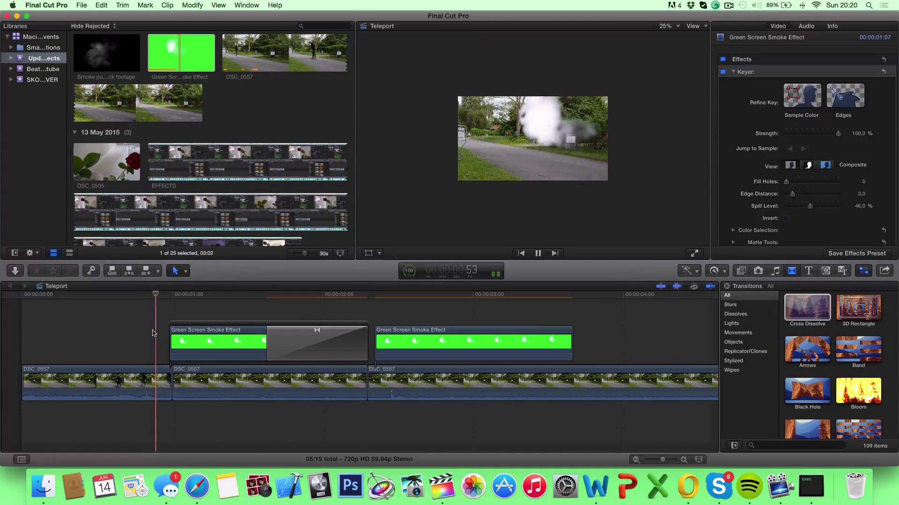
key(space)
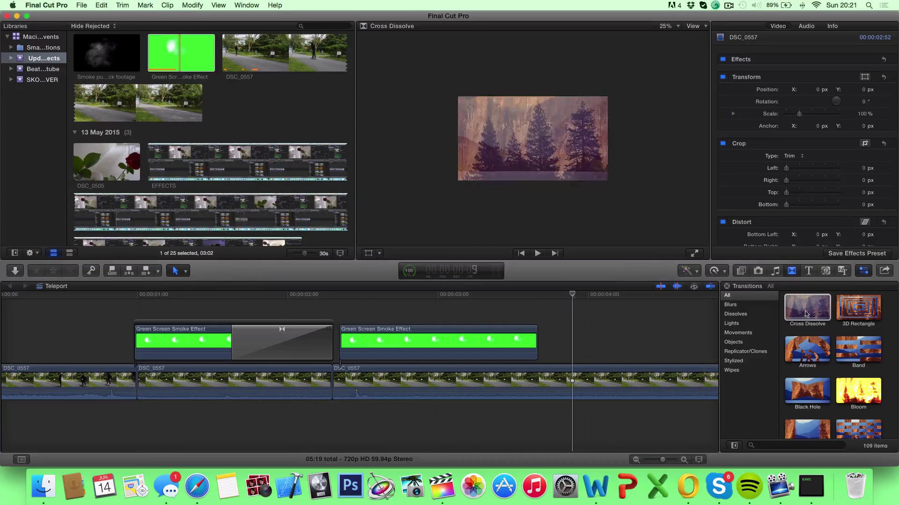
Step: Add a Cross Dissolve to the second smoke clip and extend its end longer
drag(807, 310, 479, 341)
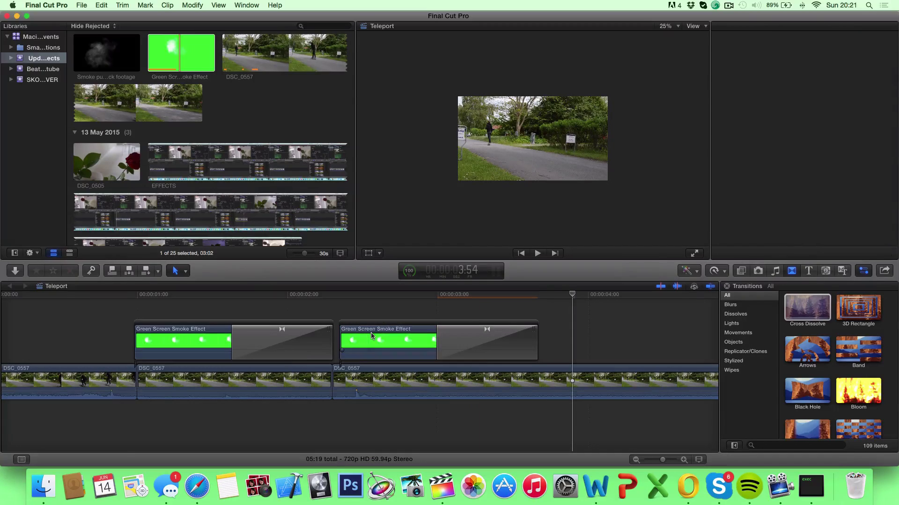
click(371, 336)
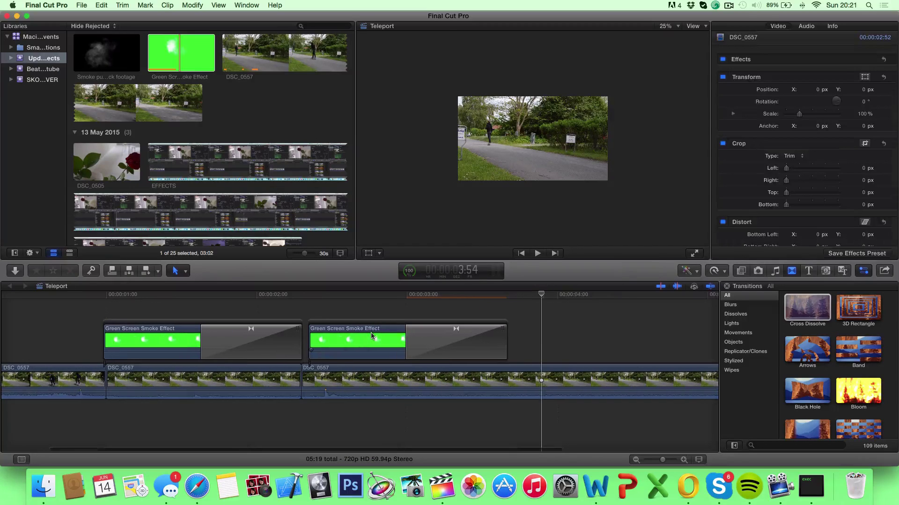
scroll(375, 335, right, 3)
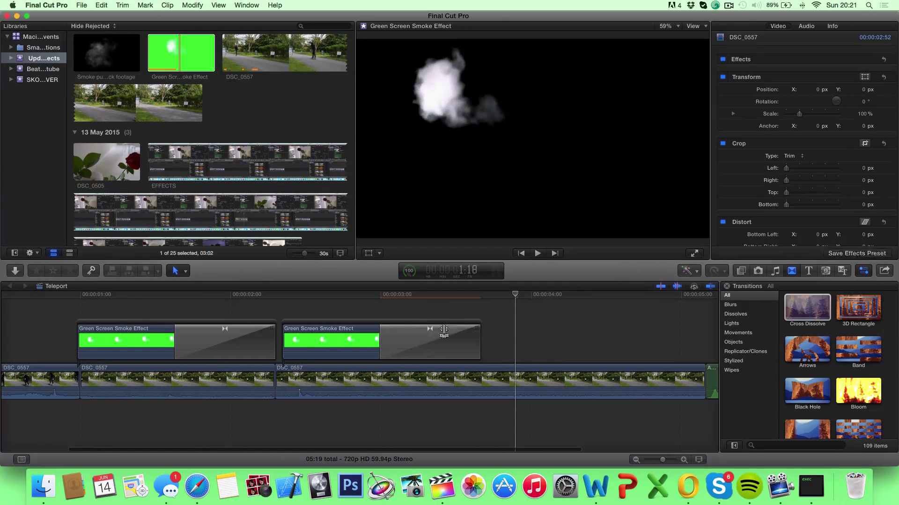
drag(430, 333, 694, 359)
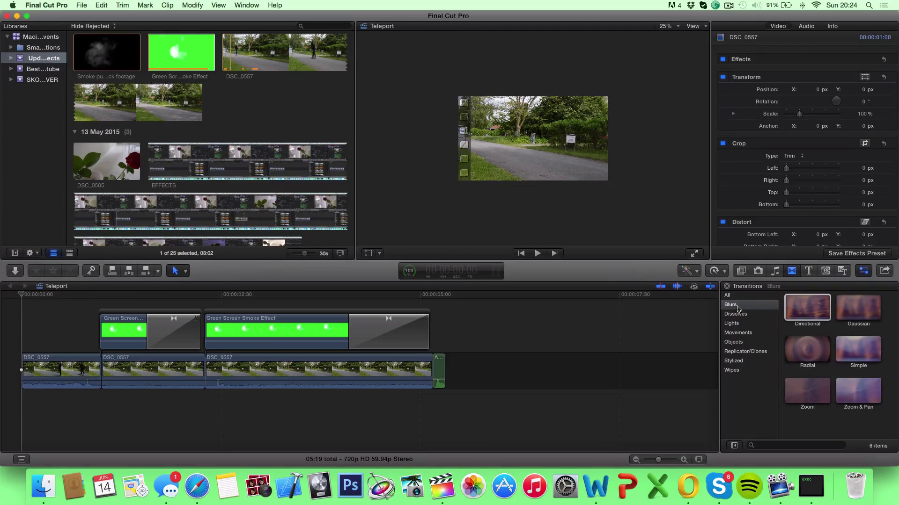
Step: Add Directional blur transitions at both DSC_0557 cuts and replay the sequence from the start
click(797, 311)
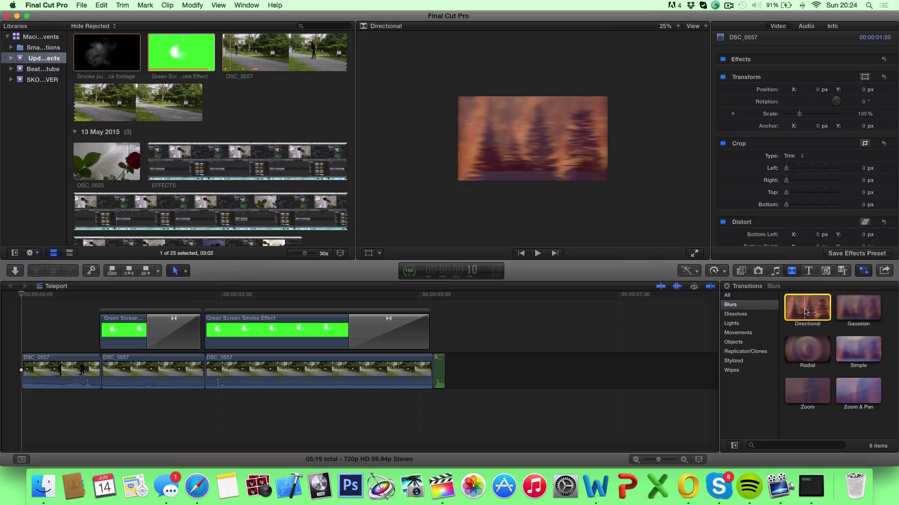
drag(805, 311, 100, 373)
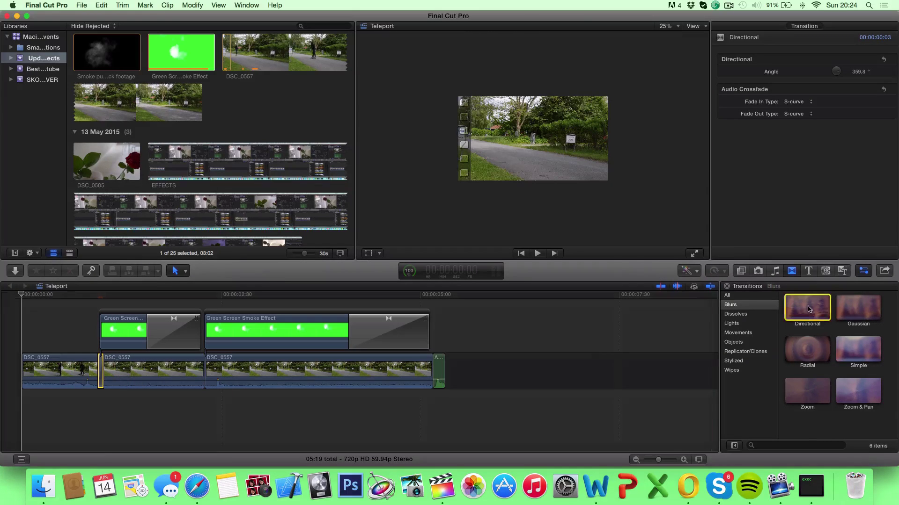
drag(807, 308, 222, 372)
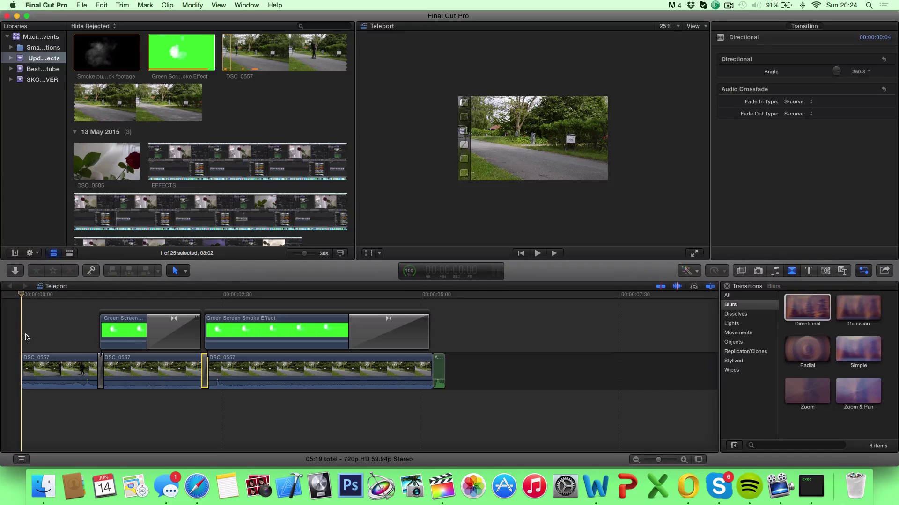
key(space)
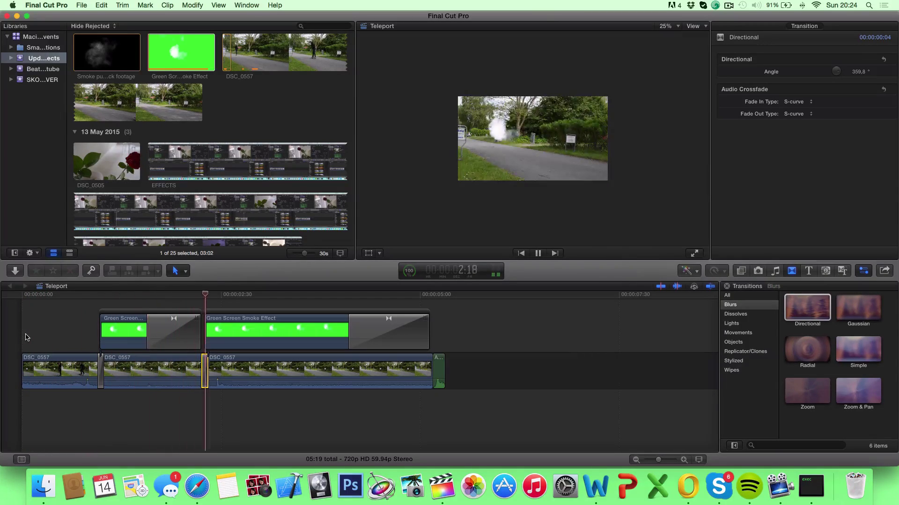
click(10, 319)
key(Home)
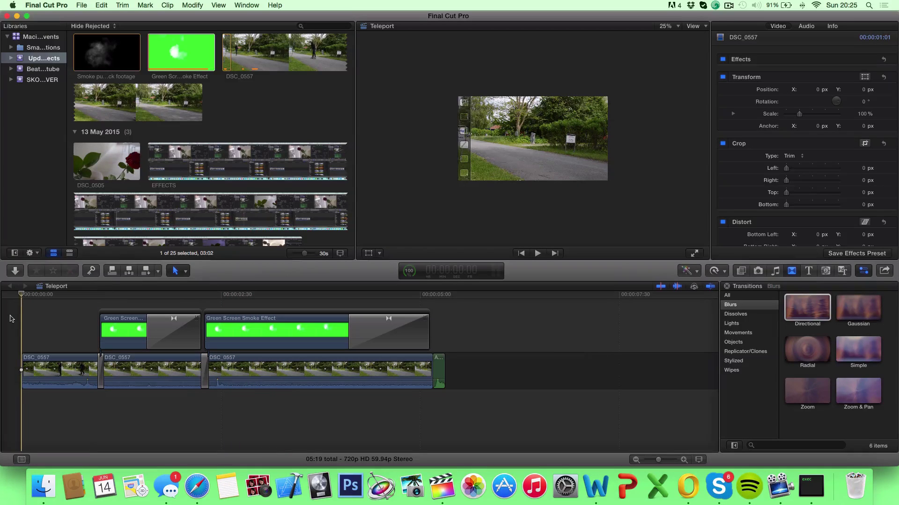
key(space)
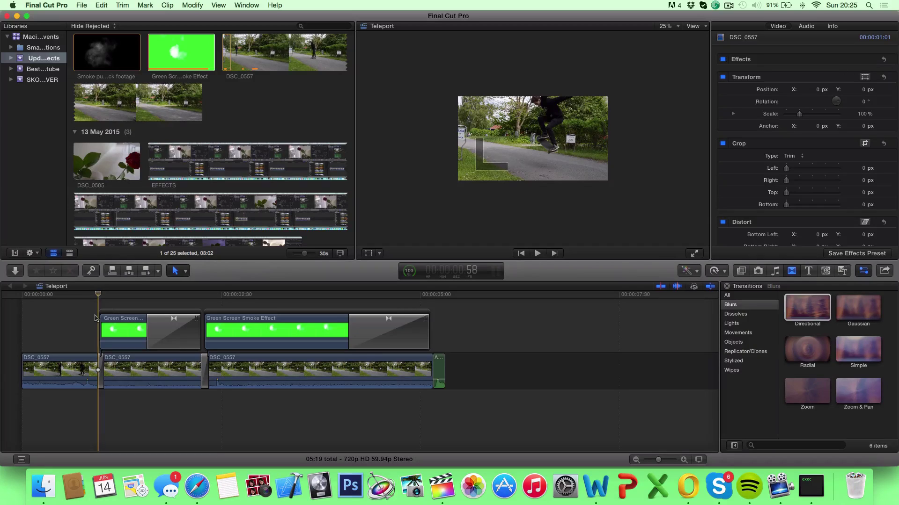
Step: Move the Arrow Wood Impact sound under the first cut, copy it to the second cut, and preview
key(Right)
key(Right)
key(Right)
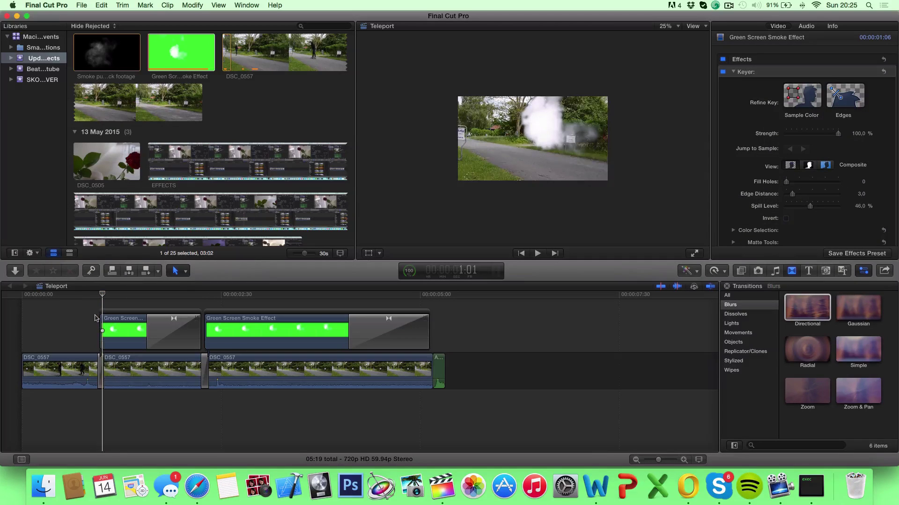
click(375, 328)
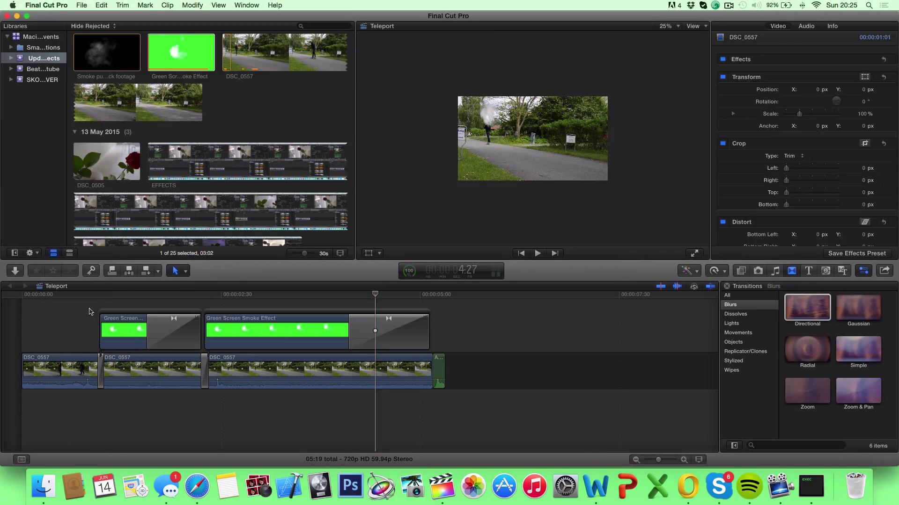
click(432, 327)
click(438, 367)
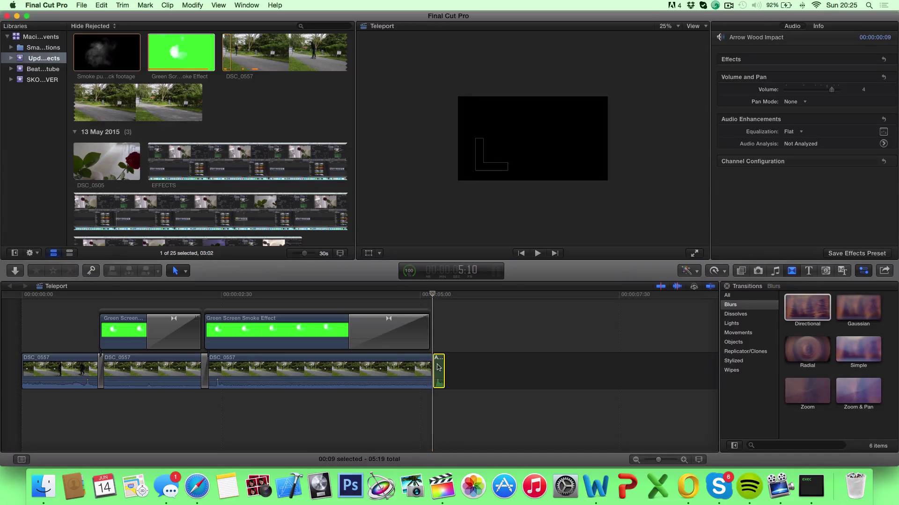
drag(437, 367, 104, 404)
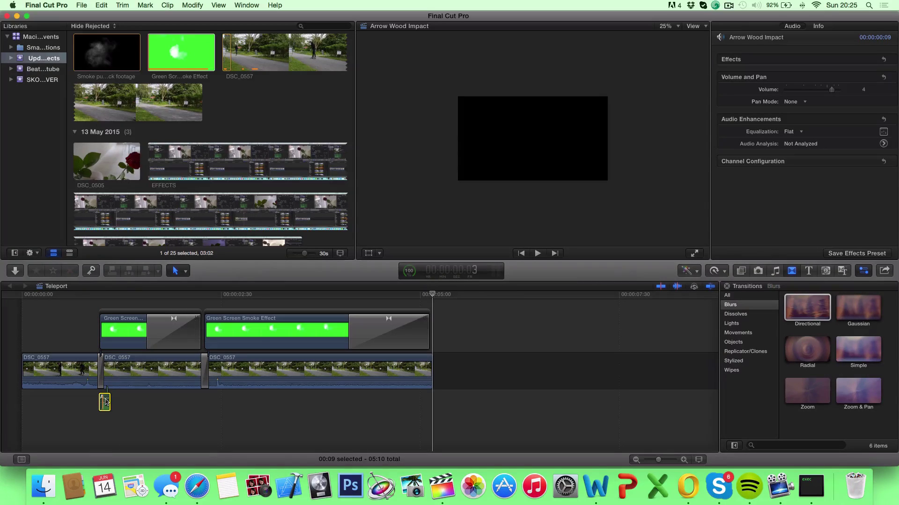
drag(106, 401, 212, 401)
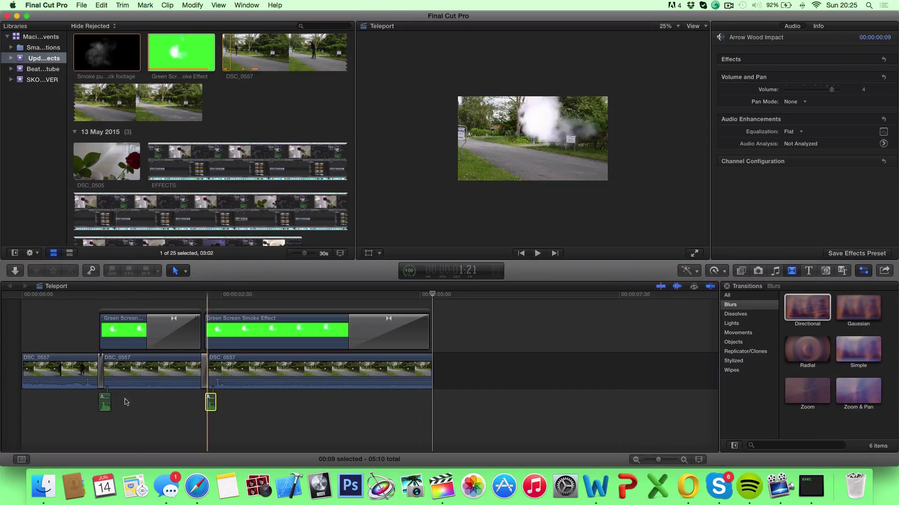
drag(105, 402, 106, 401)
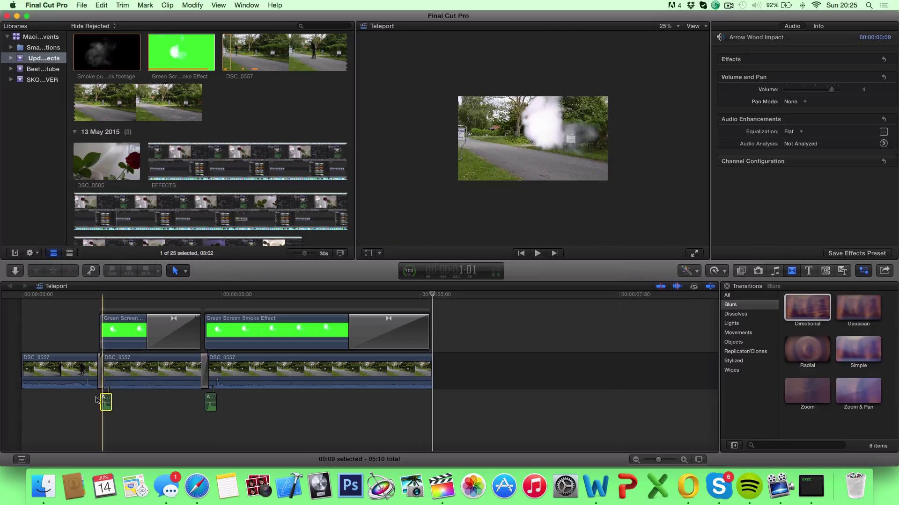
key(space)
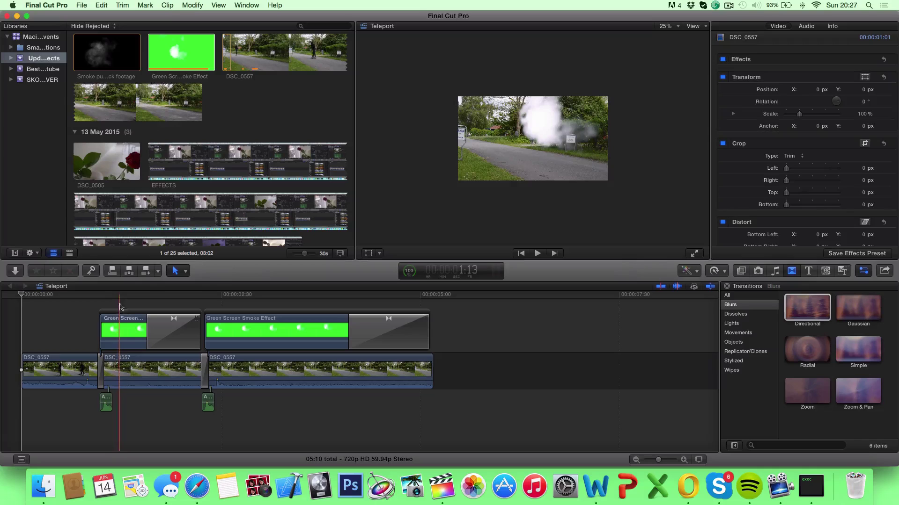
Step: Turn the first smoke puff dark grey with exposure highlights at -65% and midtones at -37%
click(123, 332)
click(123, 331)
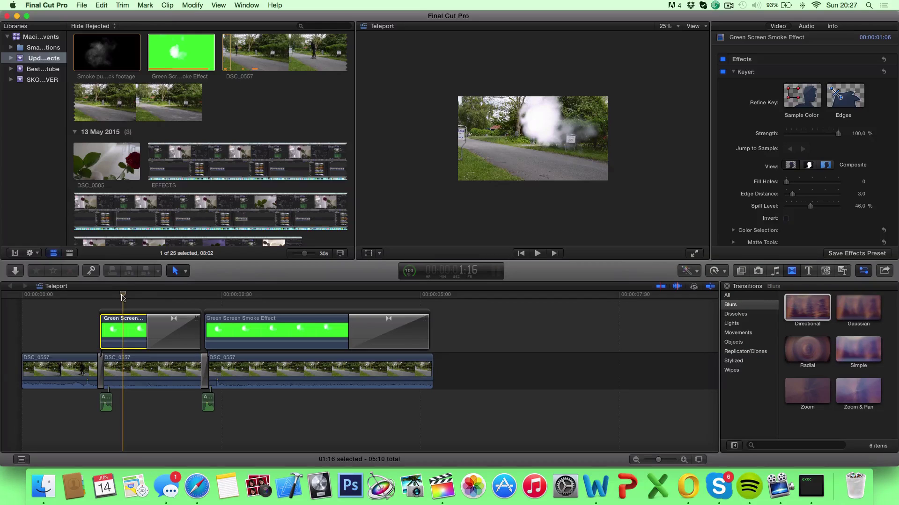
key(super+6)
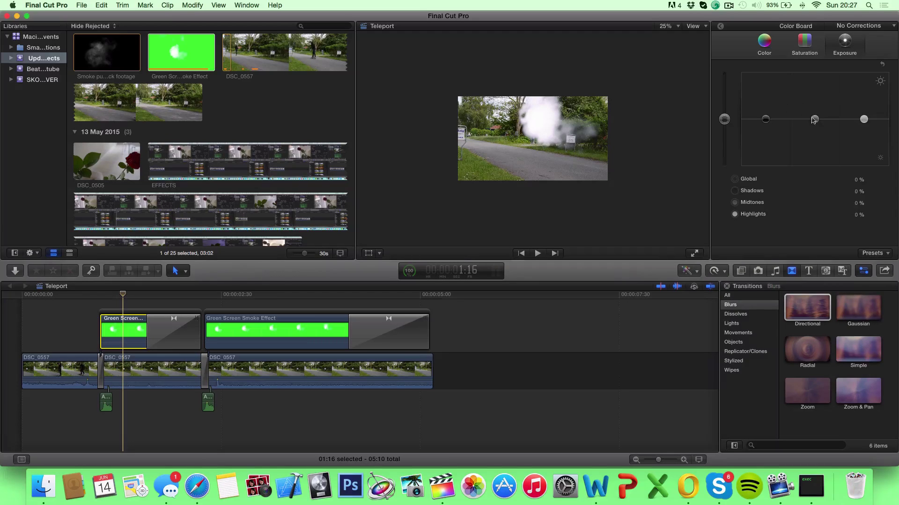
click(764, 44)
click(800, 45)
click(845, 45)
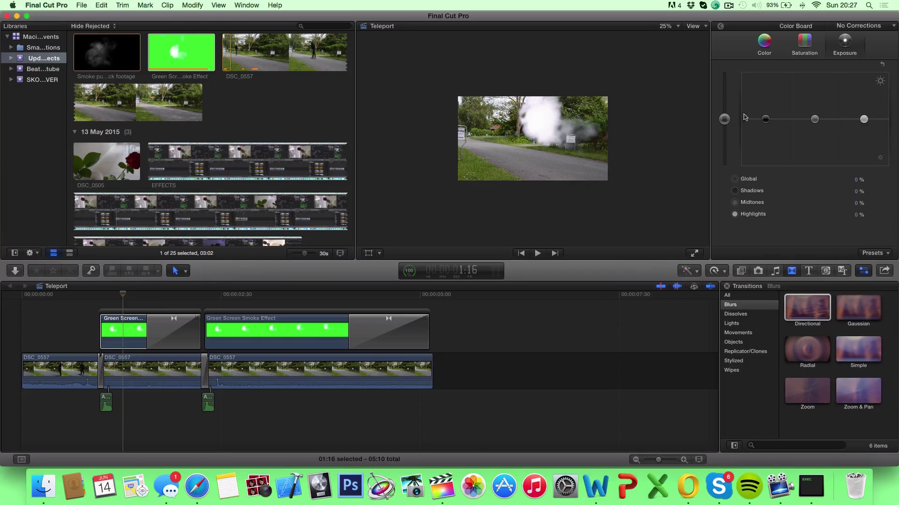
drag(725, 119, 721, 167)
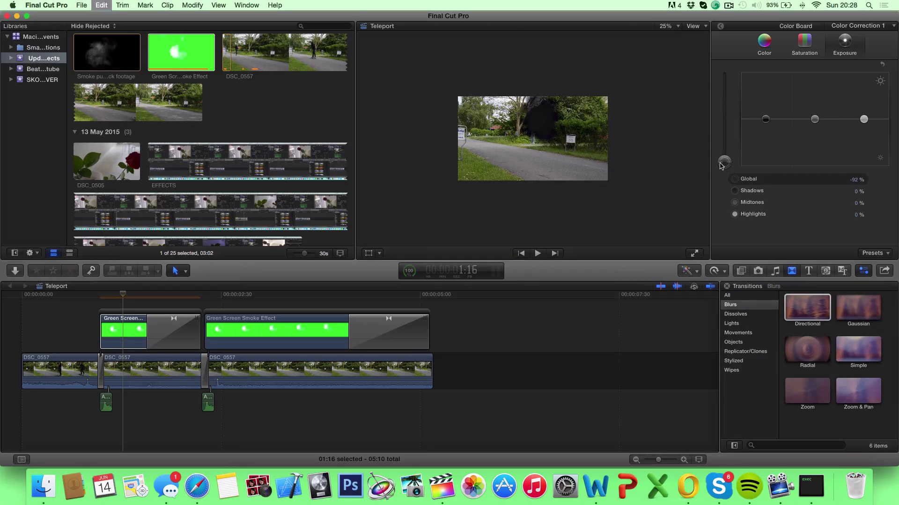
key(Delete)
drag(863, 119, 860, 154)
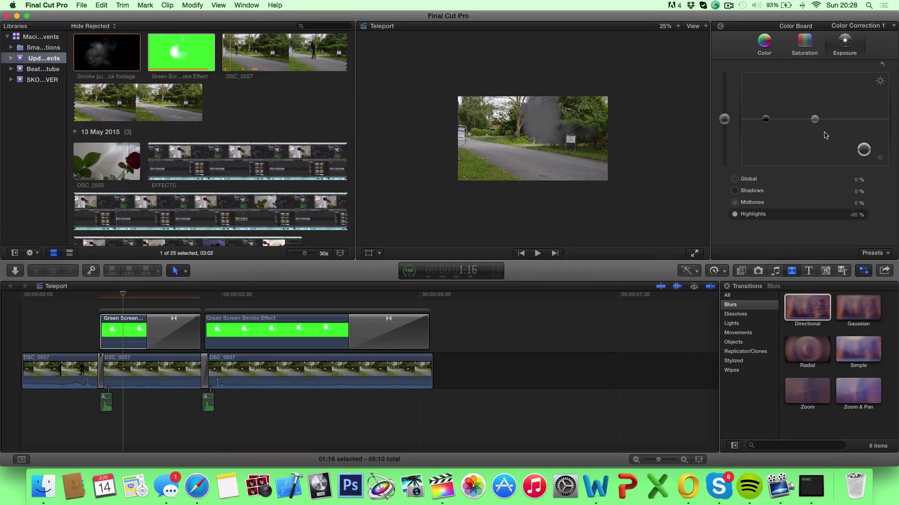
drag(816, 120, 817, 132)
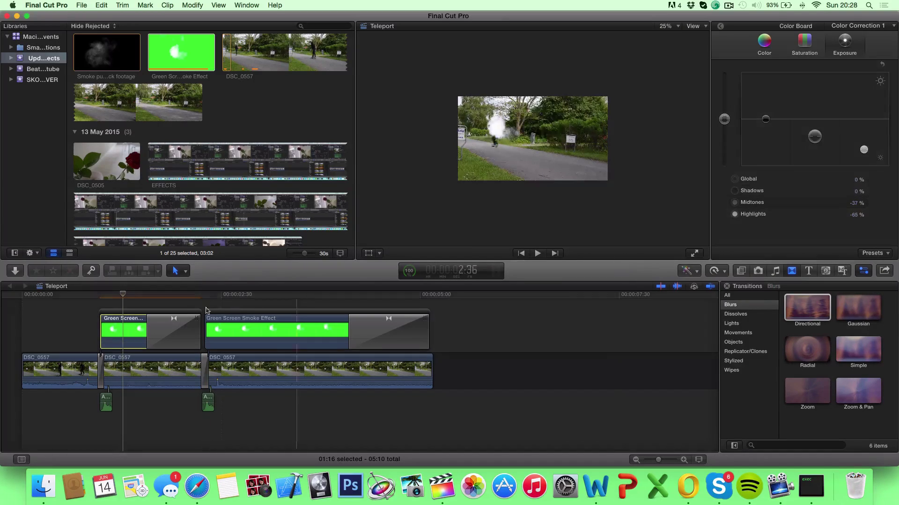
click(136, 323)
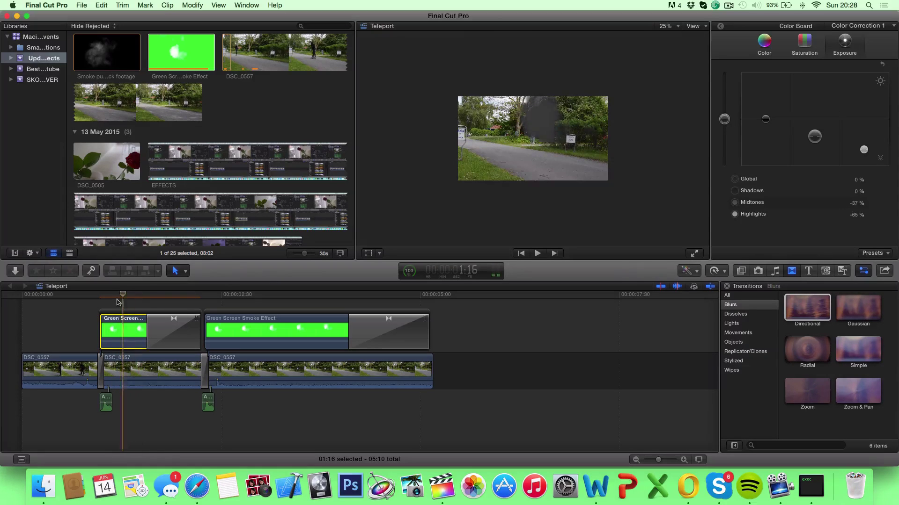
click(103, 296)
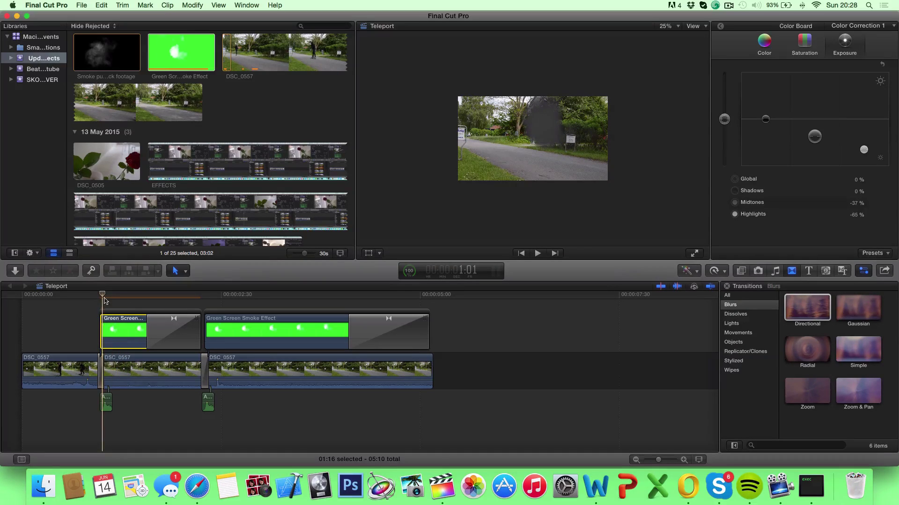
Step: Lower the first smoke clip's compositing opacity to 90%
click(720, 30)
scroll(773, 196, down, 10)
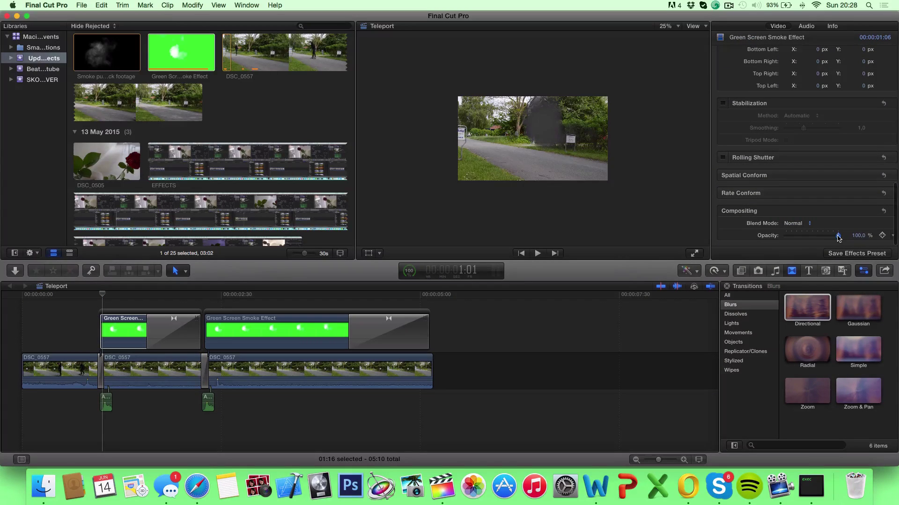
drag(838, 236, 836, 236)
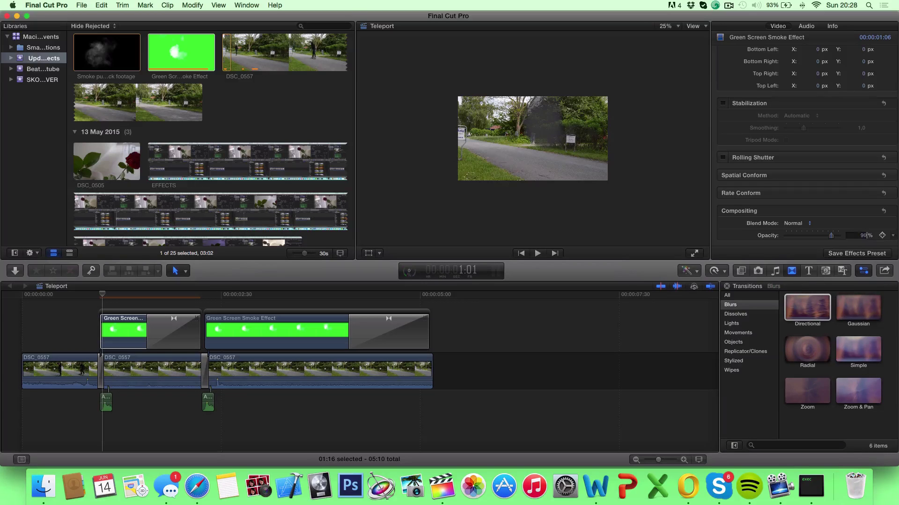
Step: Set the second smoke clip's opacity to 90% and darken its highlights to -72%
click(237, 321)
click(238, 296)
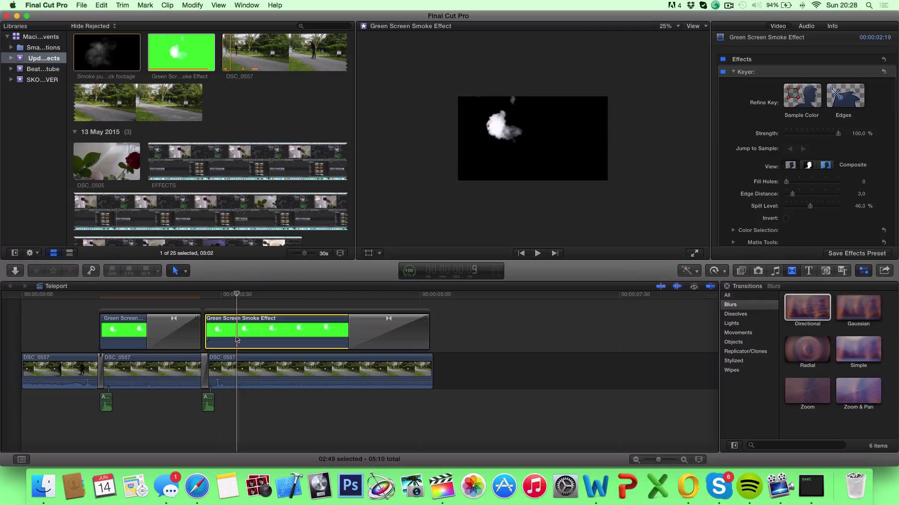
scroll(773, 207, down, 2)
scroll(773, 207, down, 10)
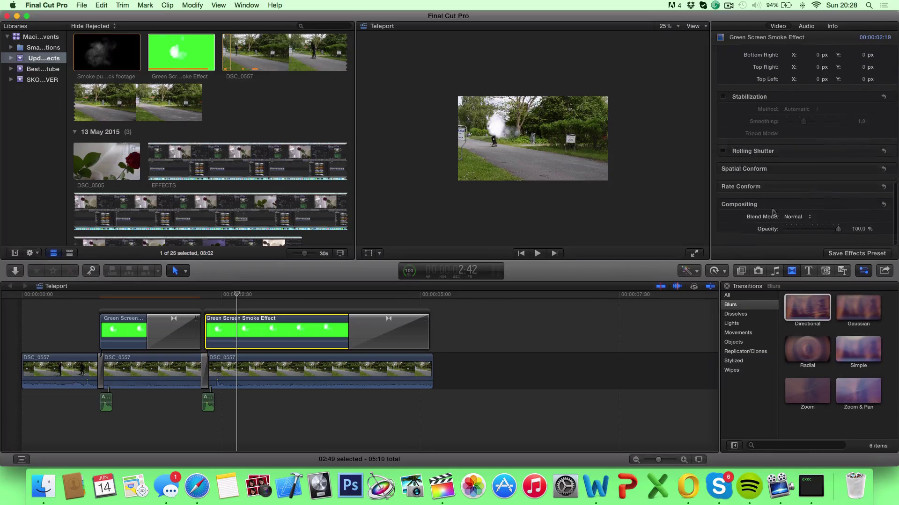
click(858, 235)
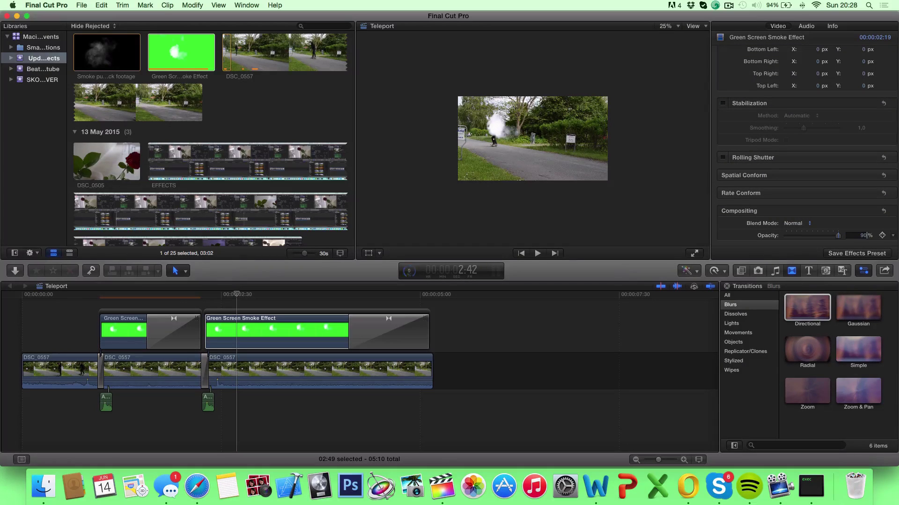
key(Return)
scroll(772, 70, up, 10)
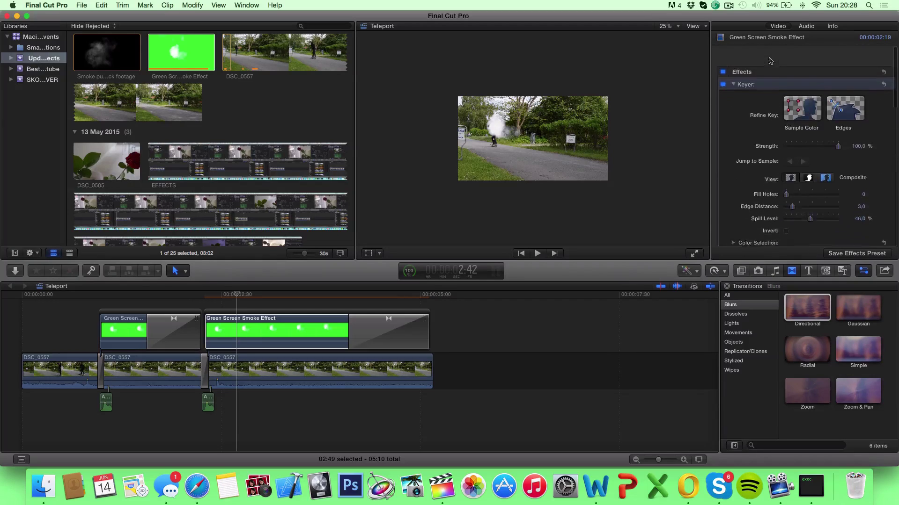
click(694, 271)
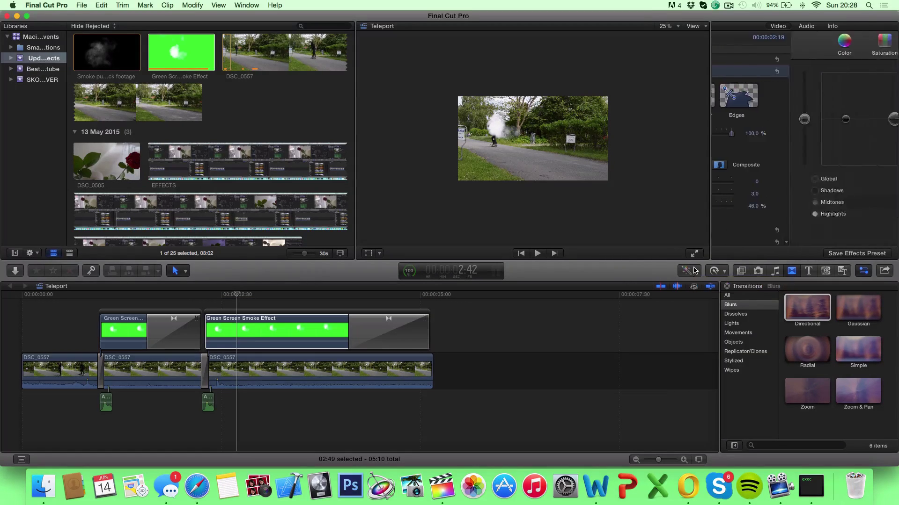
drag(860, 121, 862, 152)
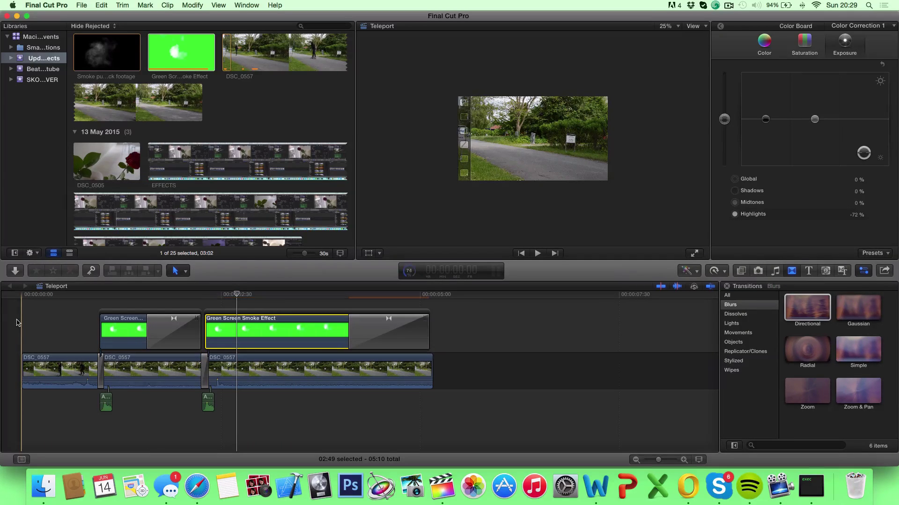
Step: Lift the first smoke clip a lane and extend its end past the second puff, then replay
key(space)
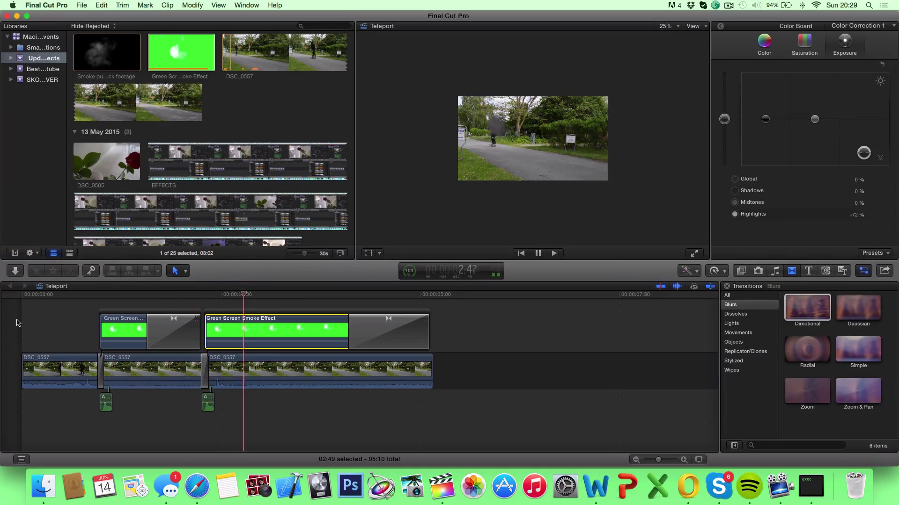
click(17, 345)
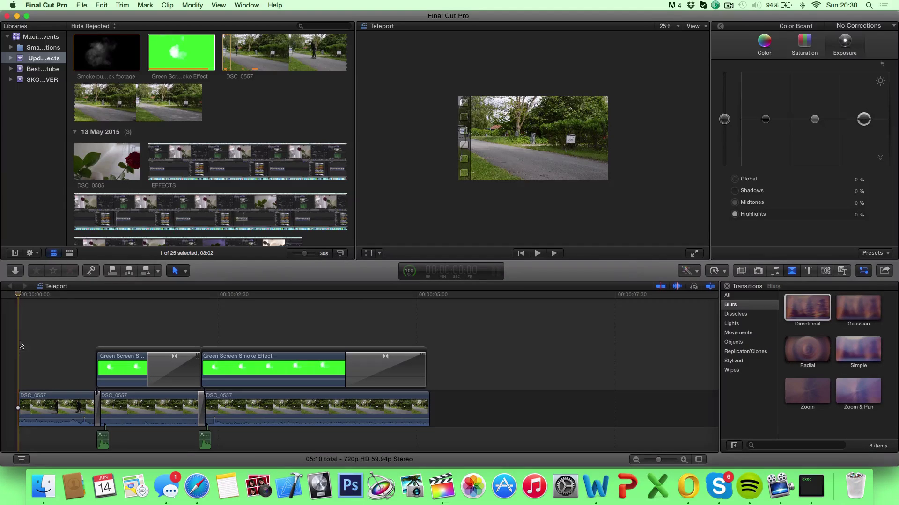
key(space)
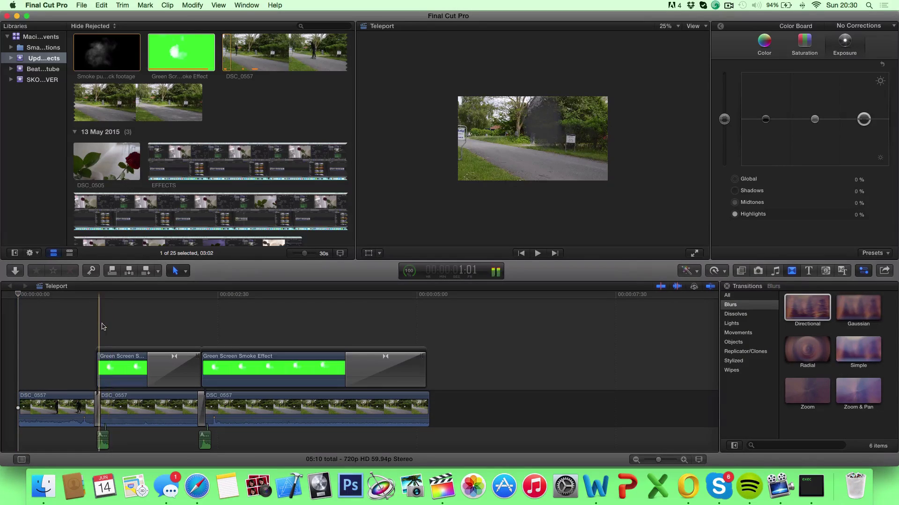
click(107, 368)
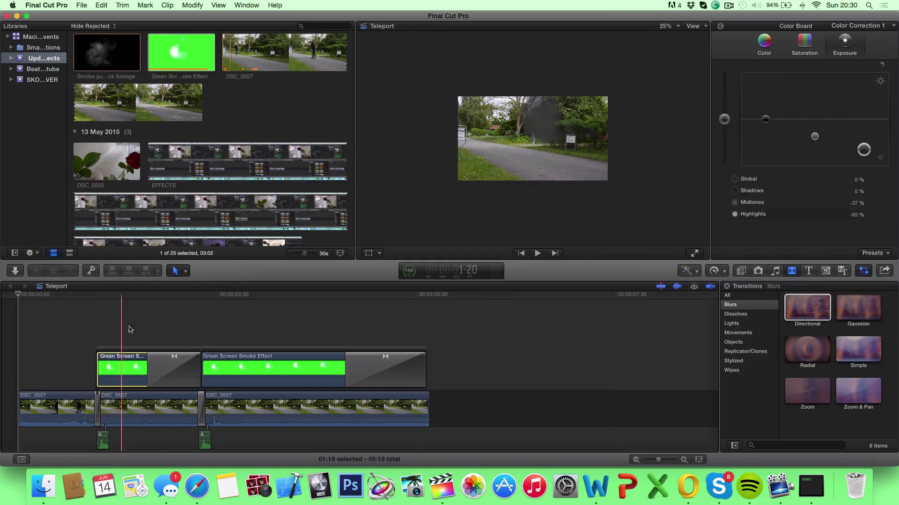
drag(173, 359, 225, 349)
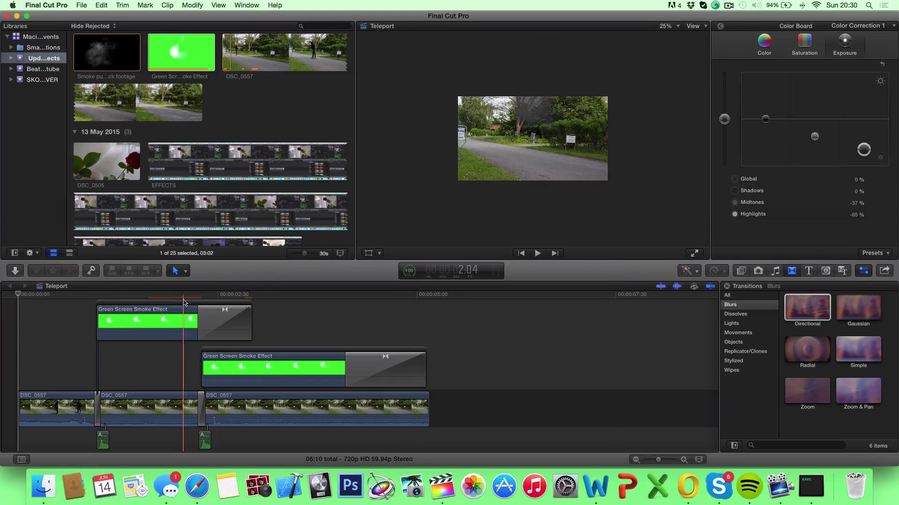
click(187, 323)
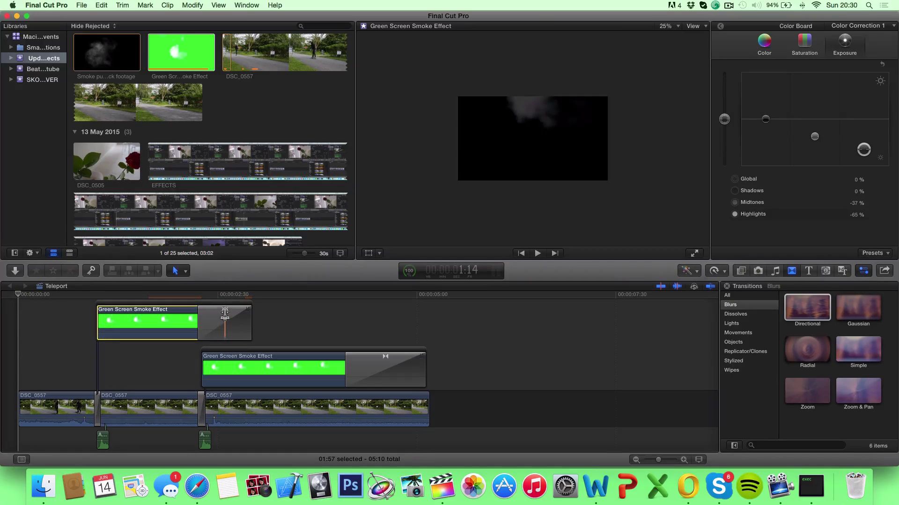
drag(225, 314, 247, 313)
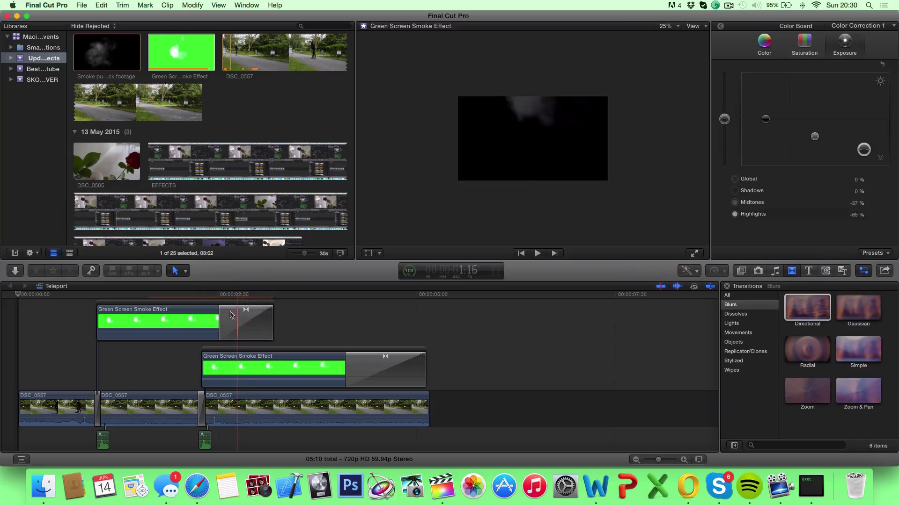
click(20, 338)
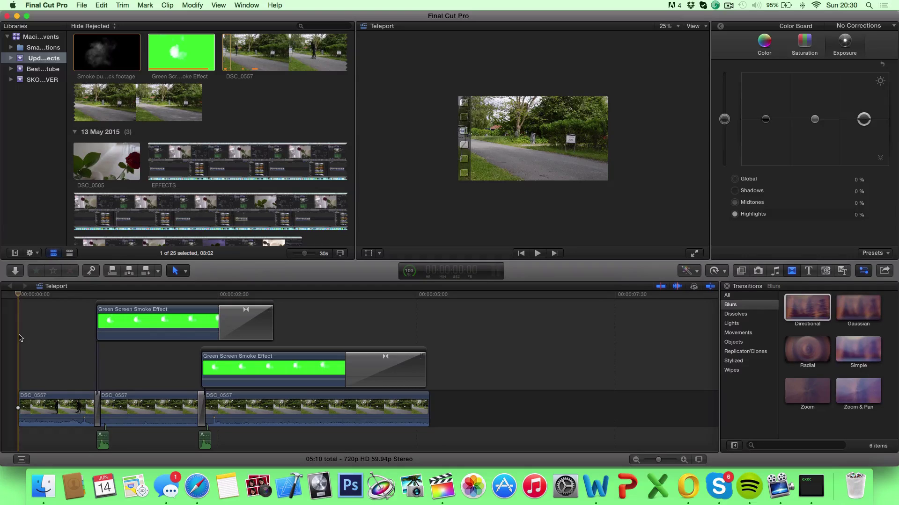
key(space)
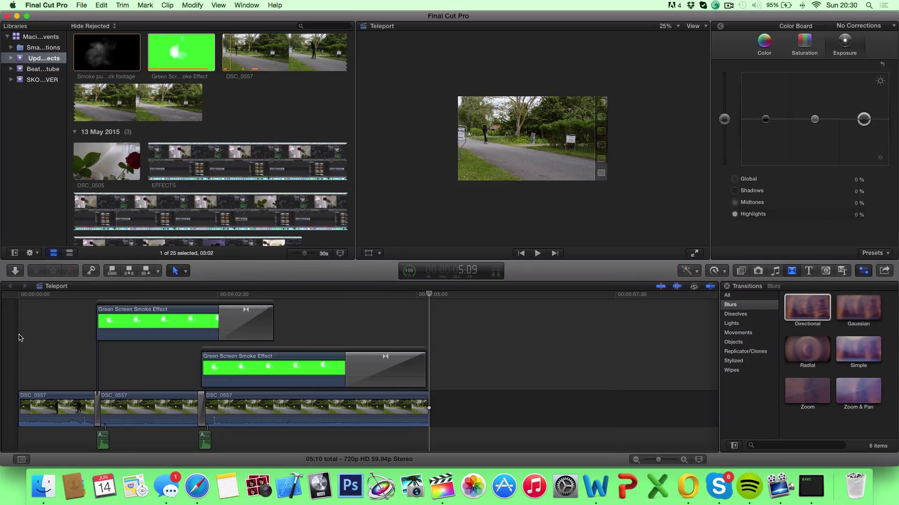
key(Home)
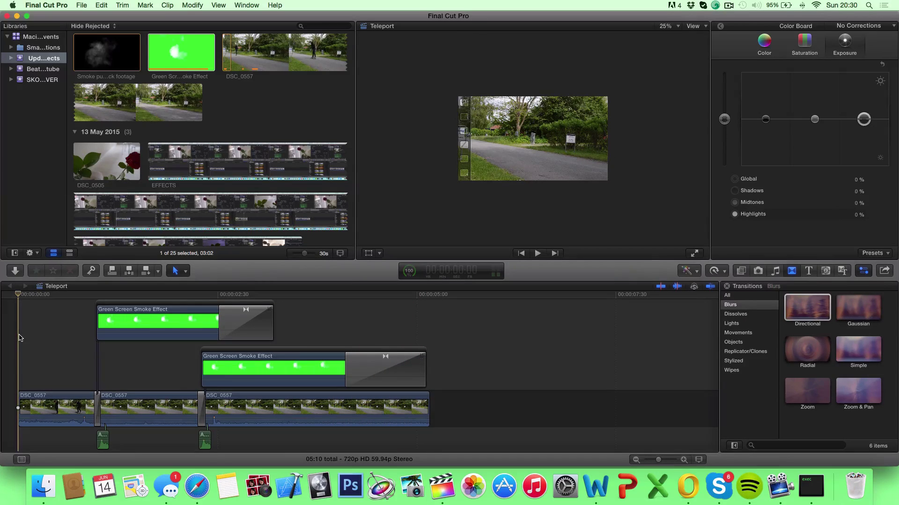